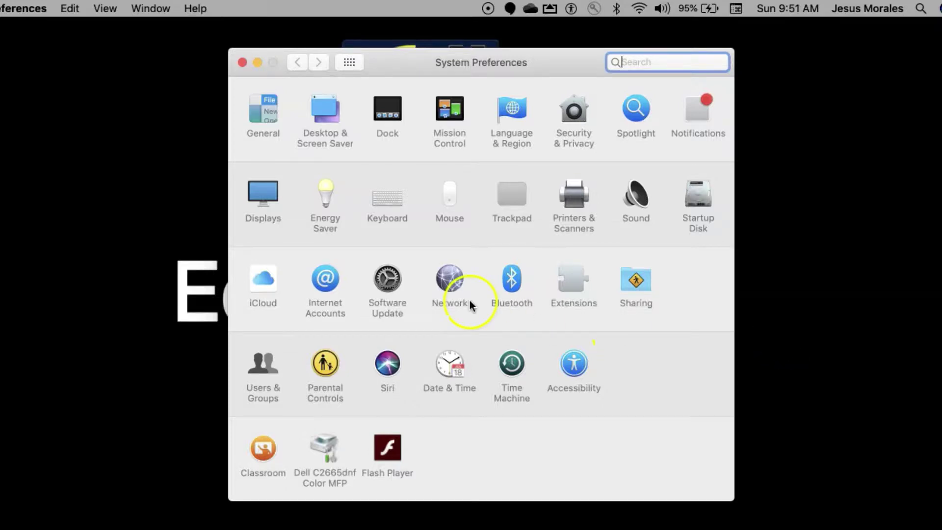
Step: In the General preferences, switch the appearance to Dark and back to Light
click(268, 113)
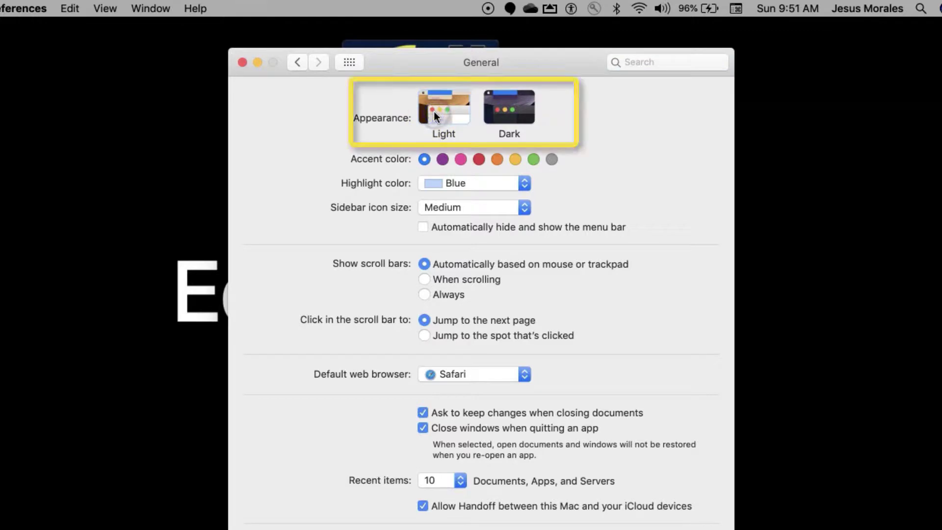
click(505, 107)
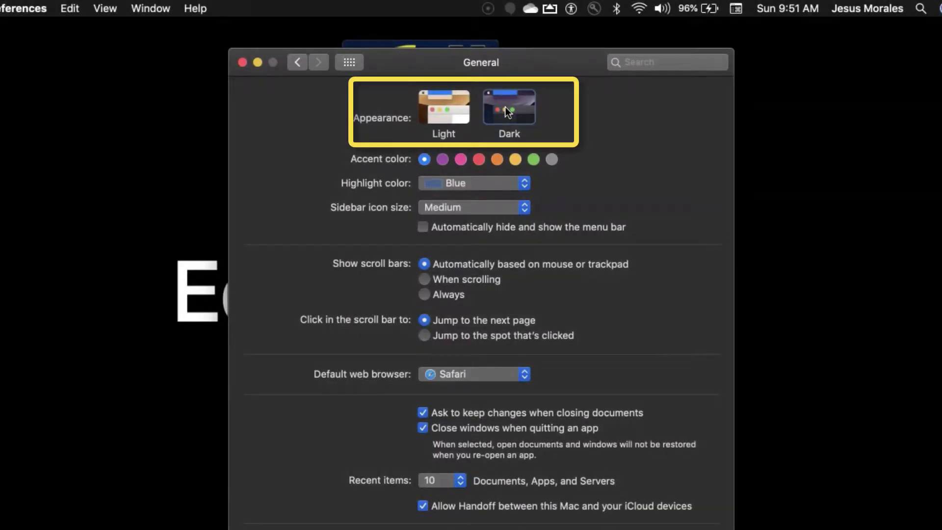
click(449, 107)
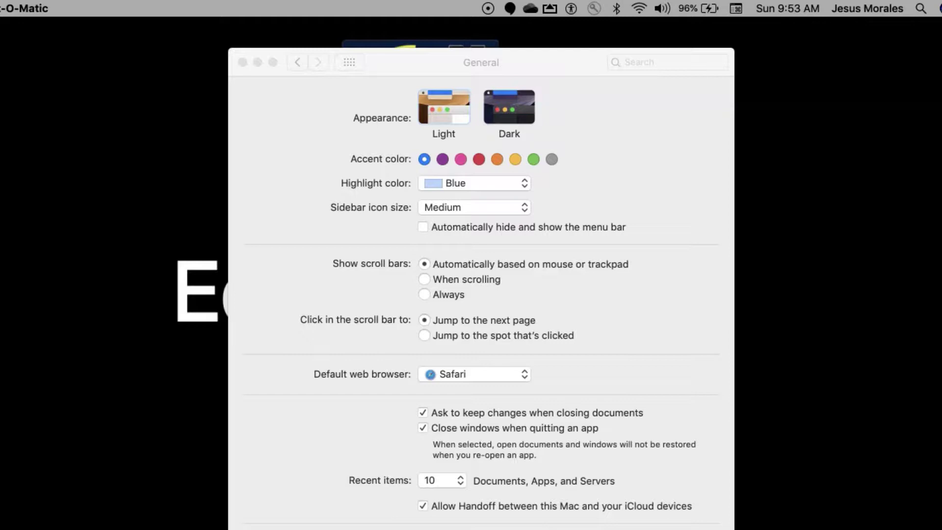
Step: Open the Displays preferences to examine the resolution and brightness options, and return to the preferences overview
click(385, 110)
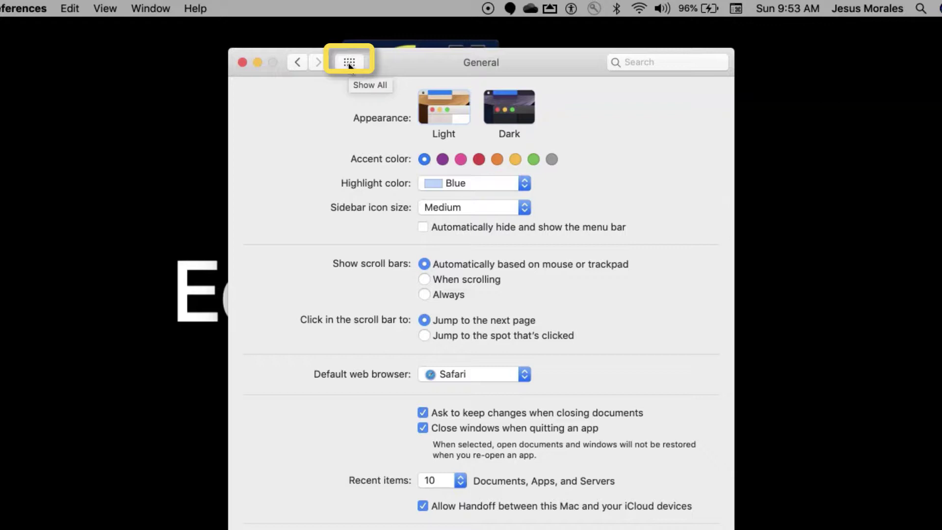
click(349, 62)
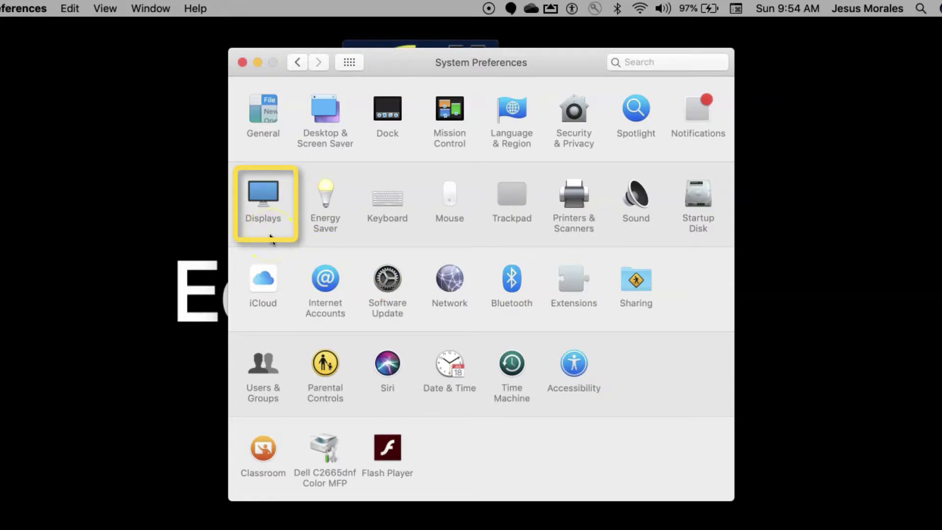
click(259, 199)
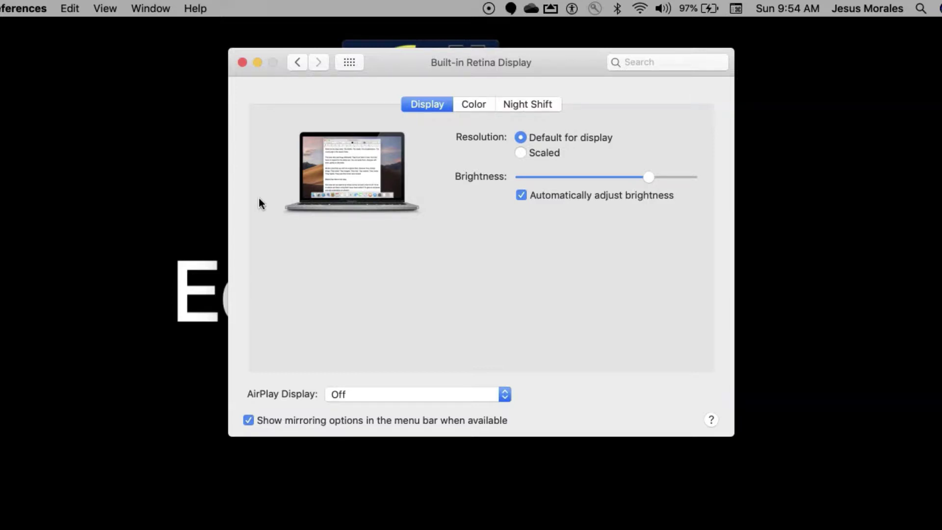
click(346, 62)
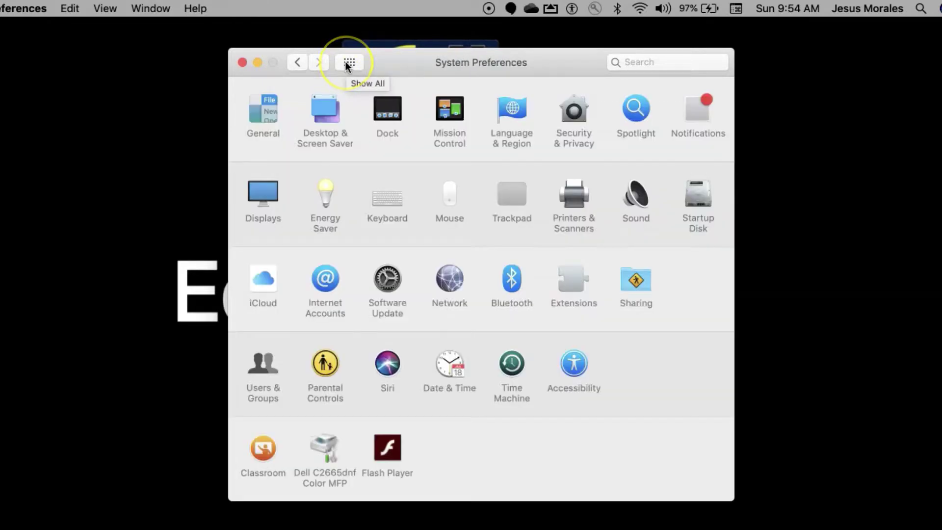
Step: In Energy Saver, set the power adapter's display turn-off delay to the mark just below 15 min
click(324, 201)
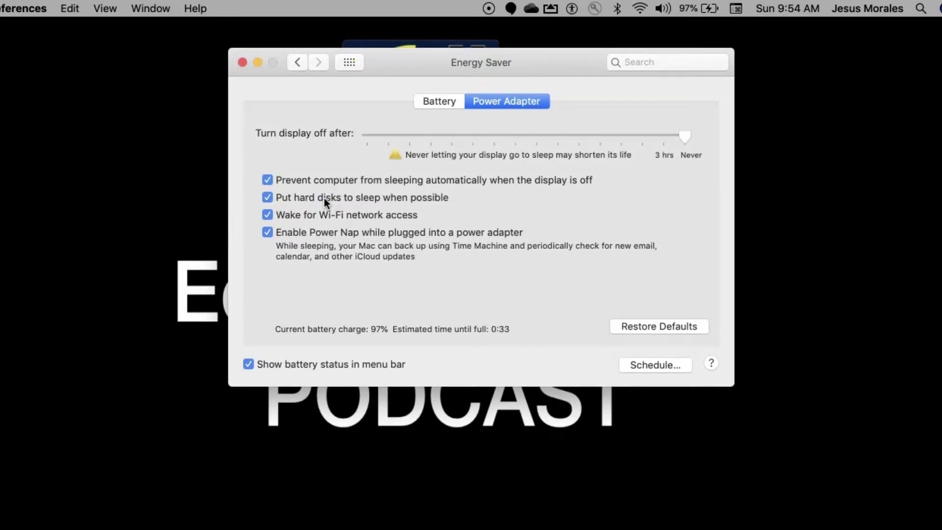
click(424, 142)
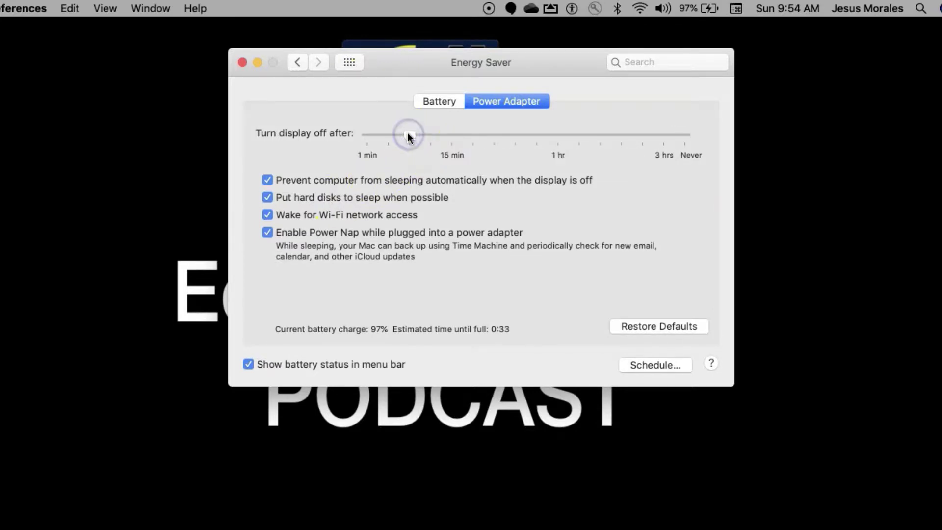
drag(408, 134, 430, 135)
click(431, 134)
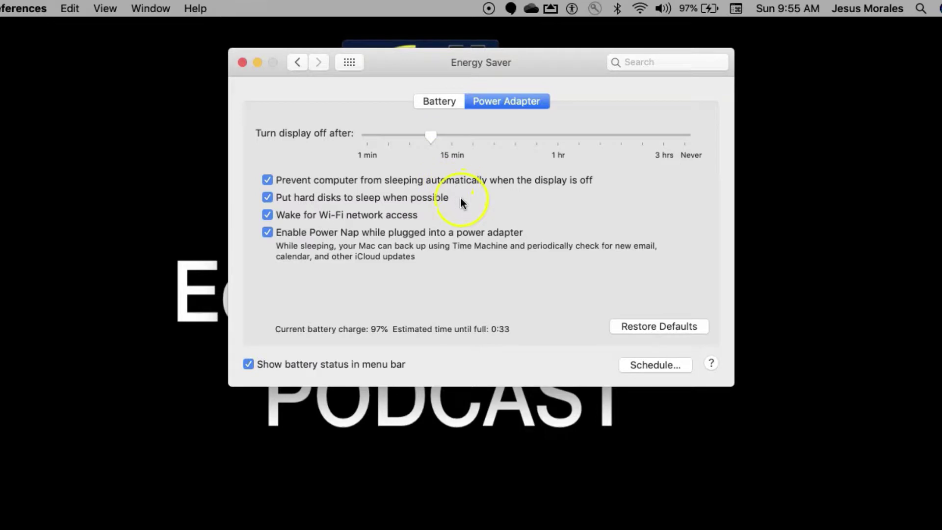
Step: Open the Keyboard preferences and examine the available inactivity times for turning off the keyboard backlight
click(351, 61)
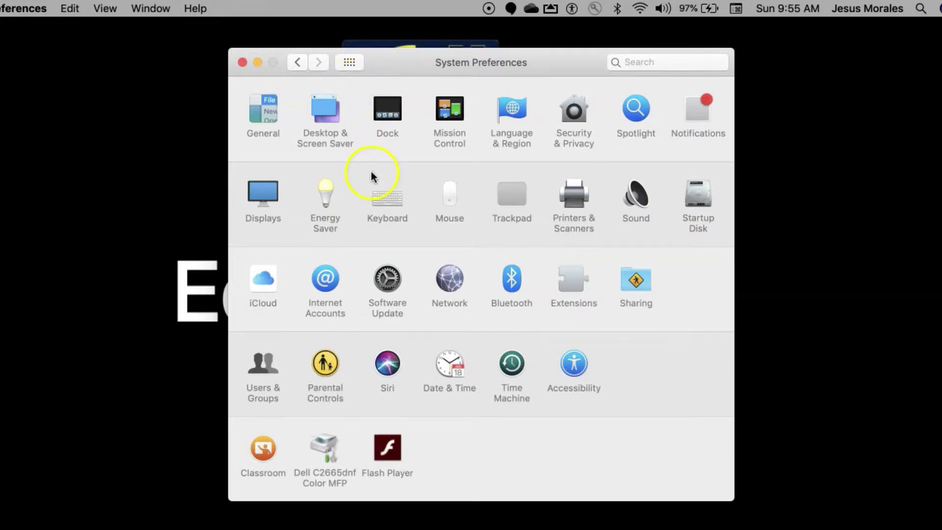
click(389, 202)
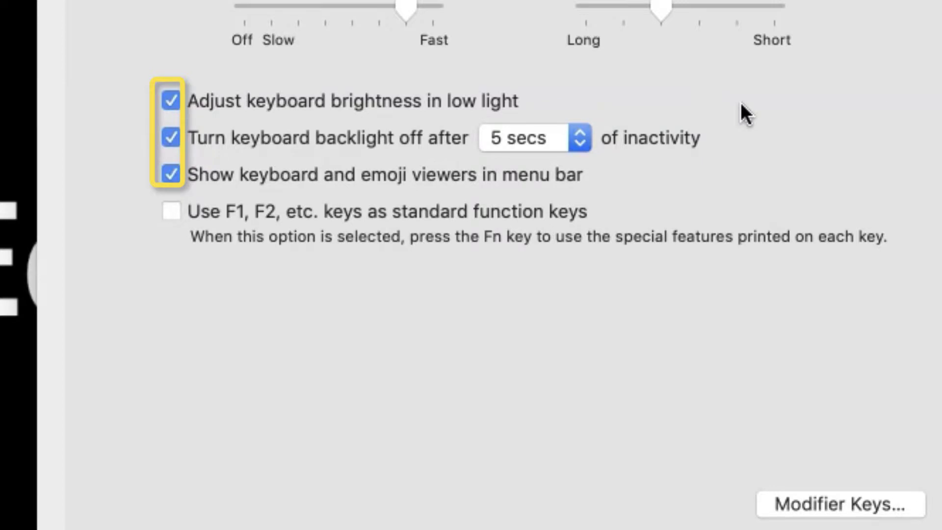
click(579, 137)
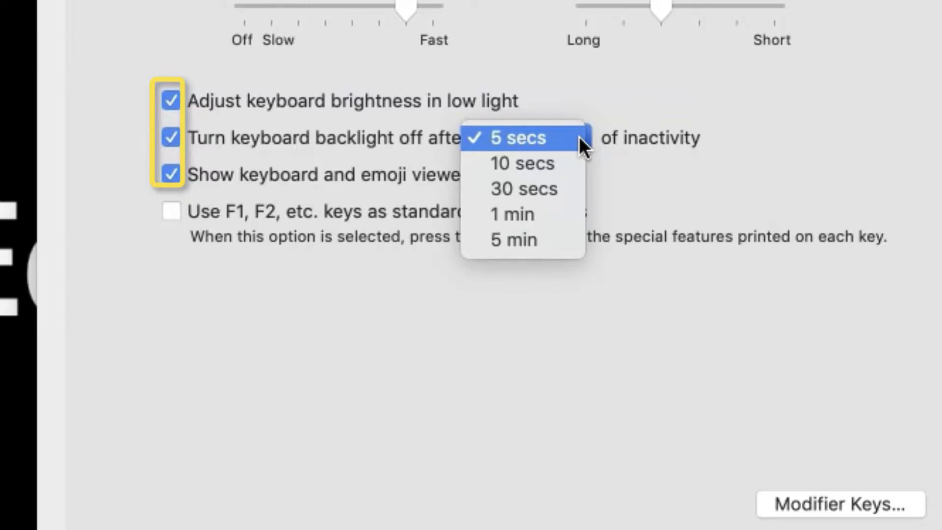
click(787, 148)
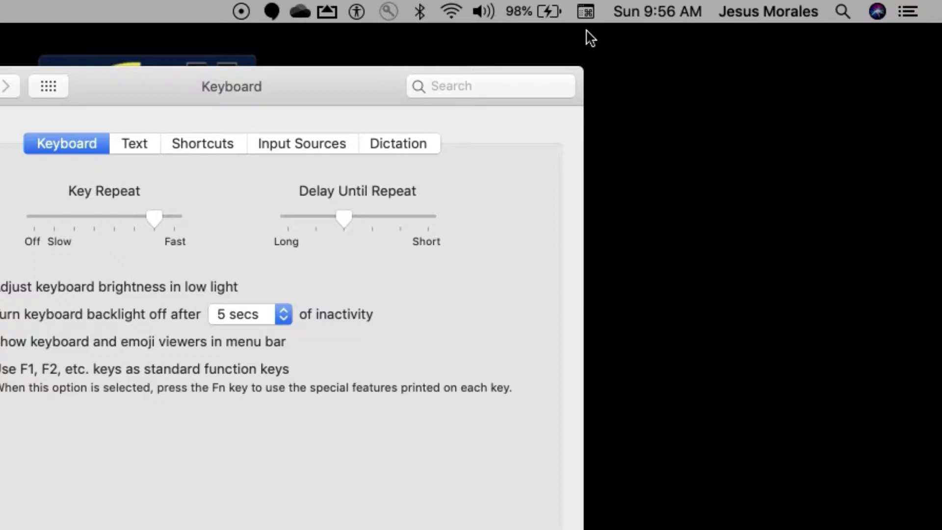
Step: Show the Emoji & Symbols viewer and move its window clear of the Keyboard preferences
click(585, 13)
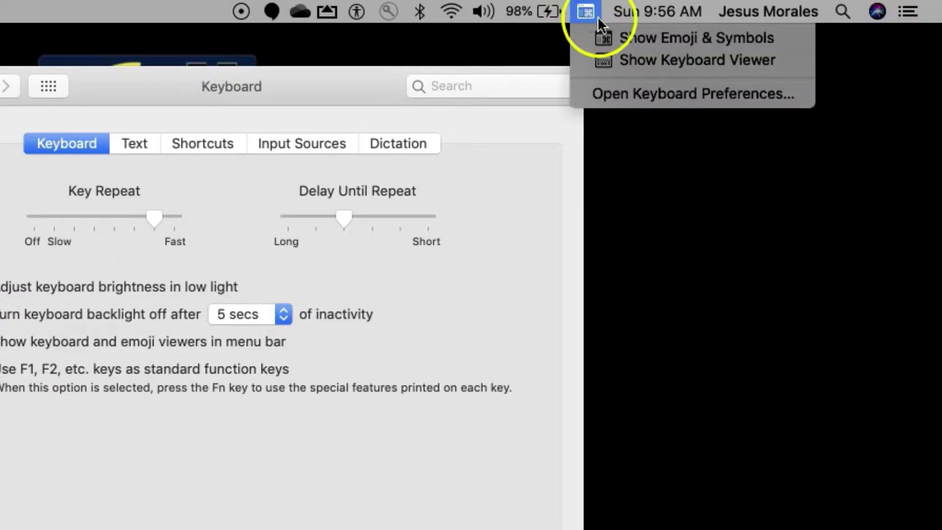
click(657, 37)
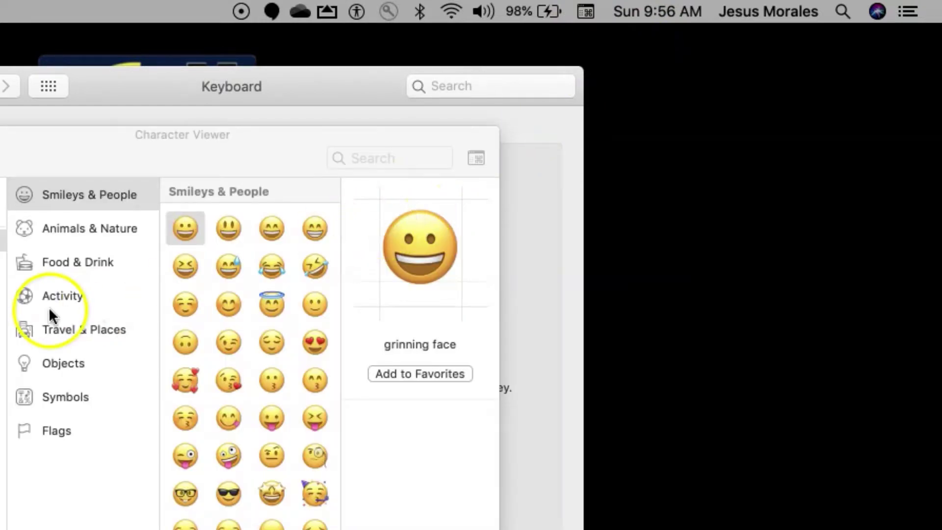
drag(127, 154, 300, 86)
Step: Customize the Character Viewer's list by adding the Letterlike Symbols - All category
click(50, 94)
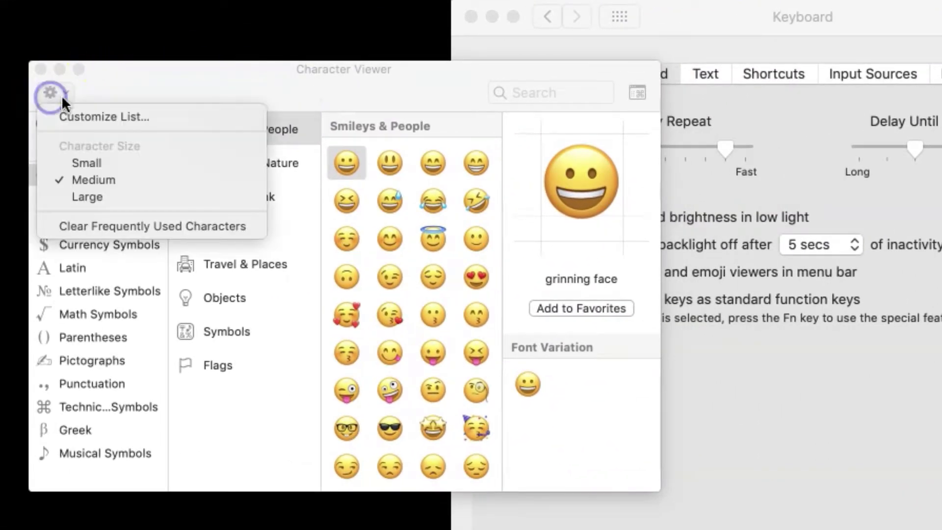
click(80, 107)
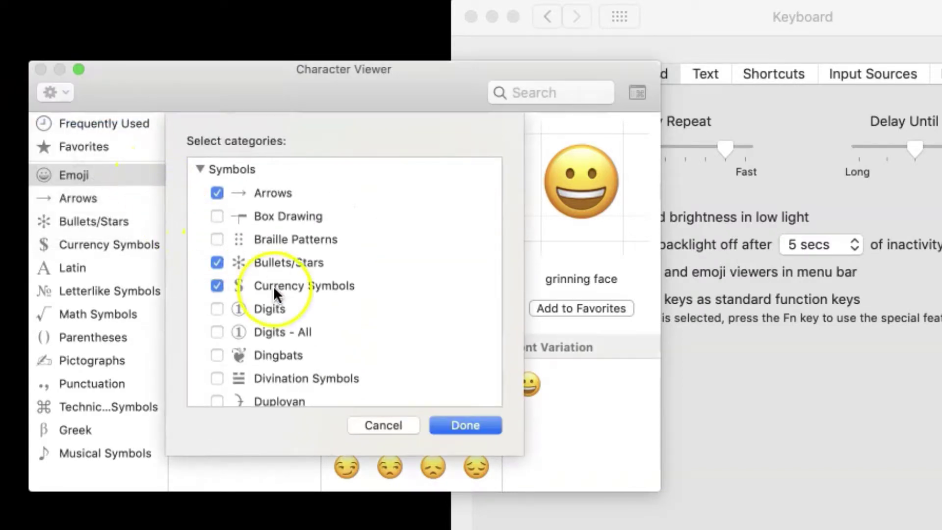
scroll(273, 285, down, 5)
scroll(273, 285, down, 5)
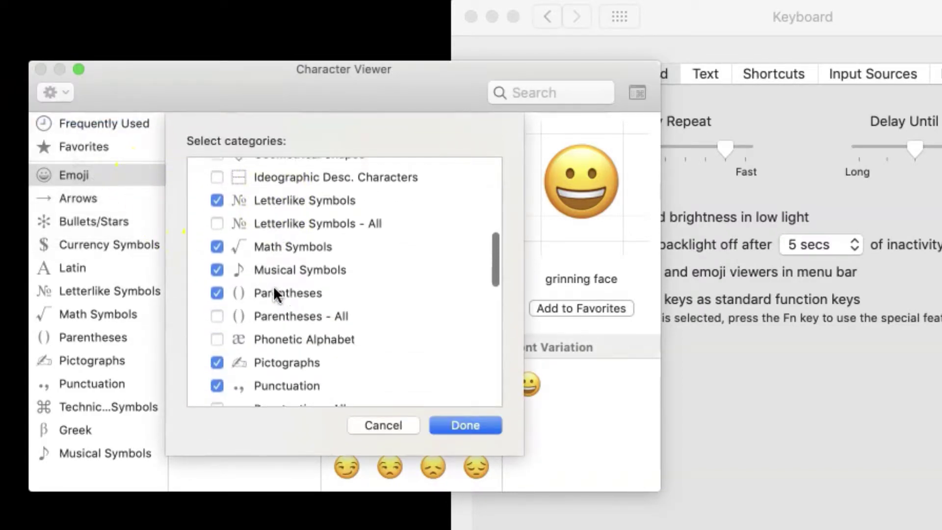
scroll(273, 286, up, 2)
click(217, 280)
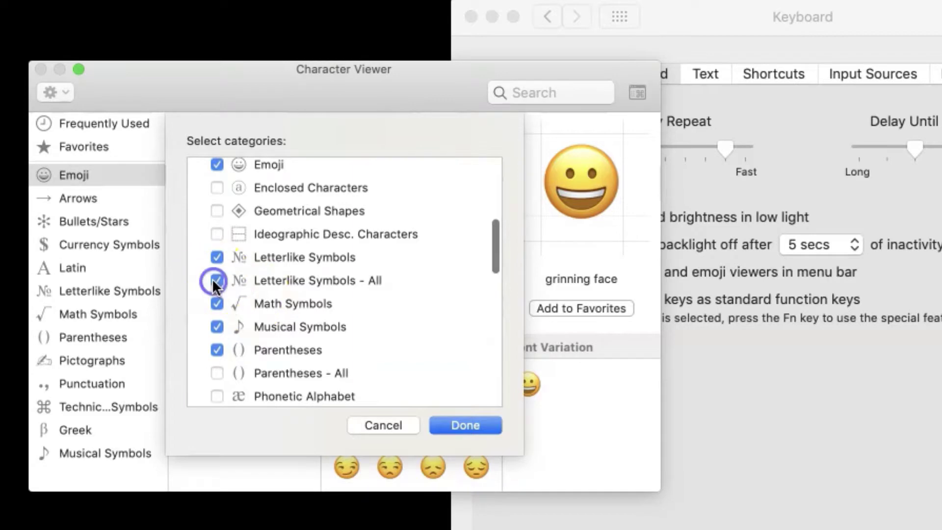
click(455, 433)
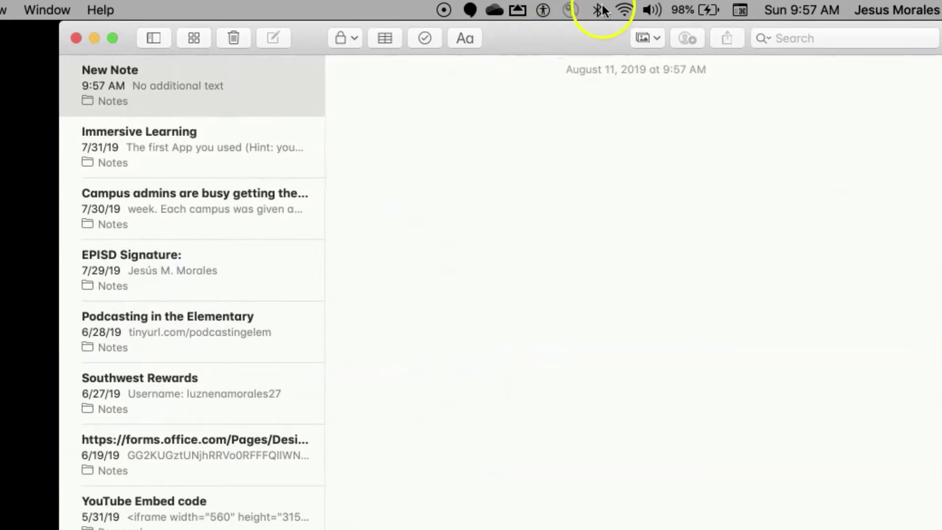
Step: In the new Notes note, insert !, ¿ and the inverted interrobang from the Character Viewer's Punctuation category, and close the viewer
click(740, 9)
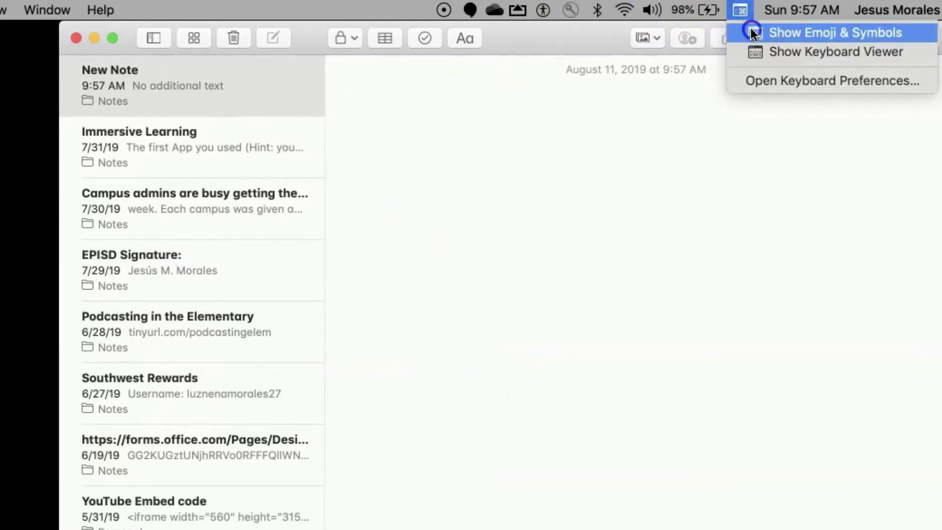
click(754, 33)
click(305, 214)
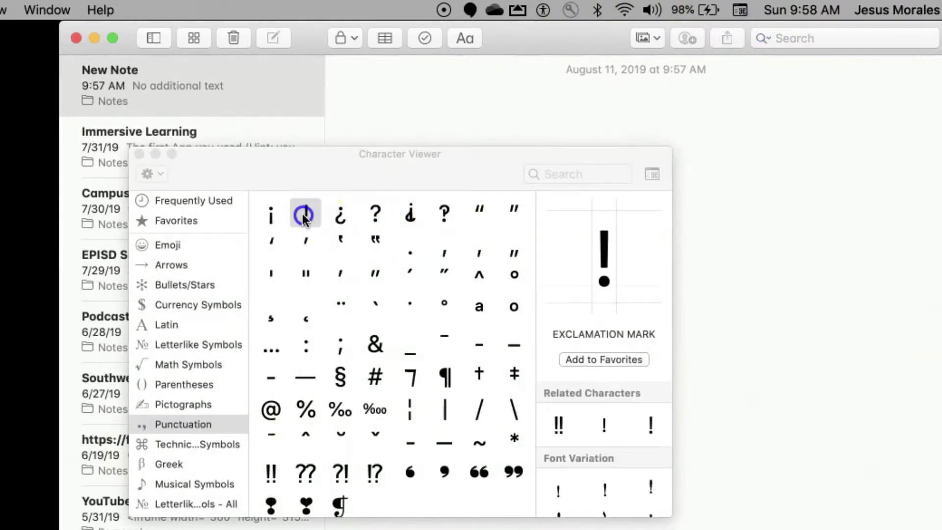
double_click(305, 214)
double_click(339, 216)
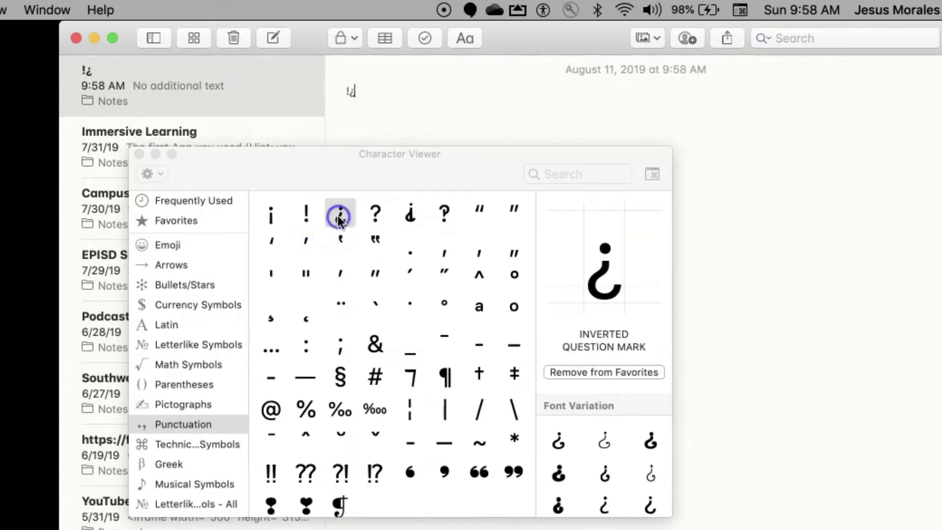
click(409, 215)
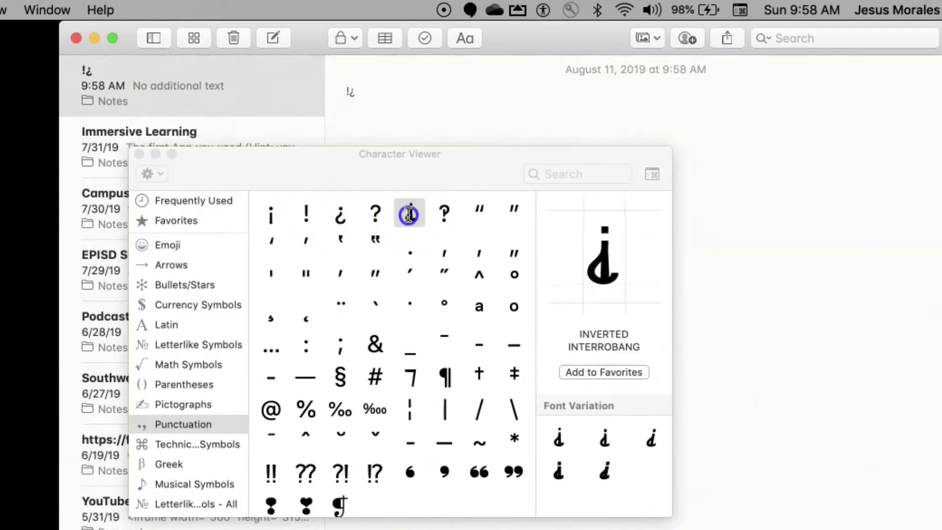
double_click(409, 214)
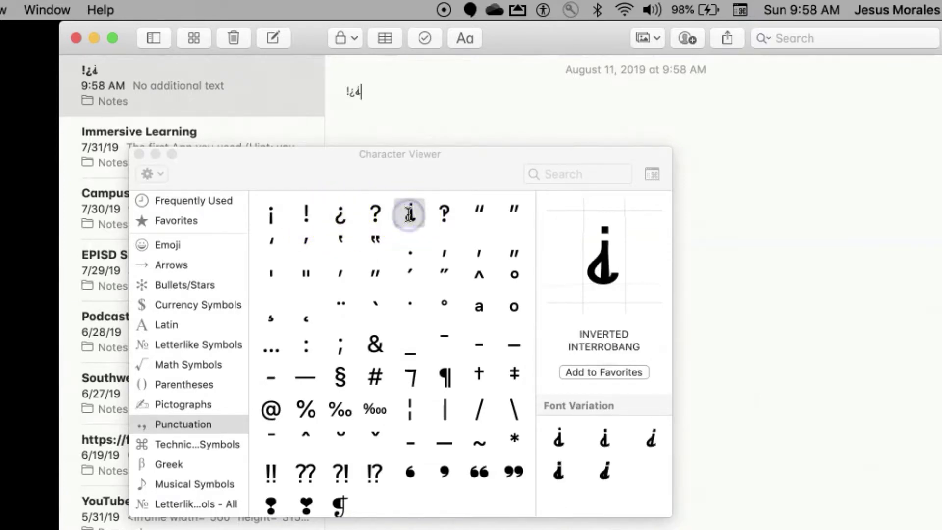
click(139, 154)
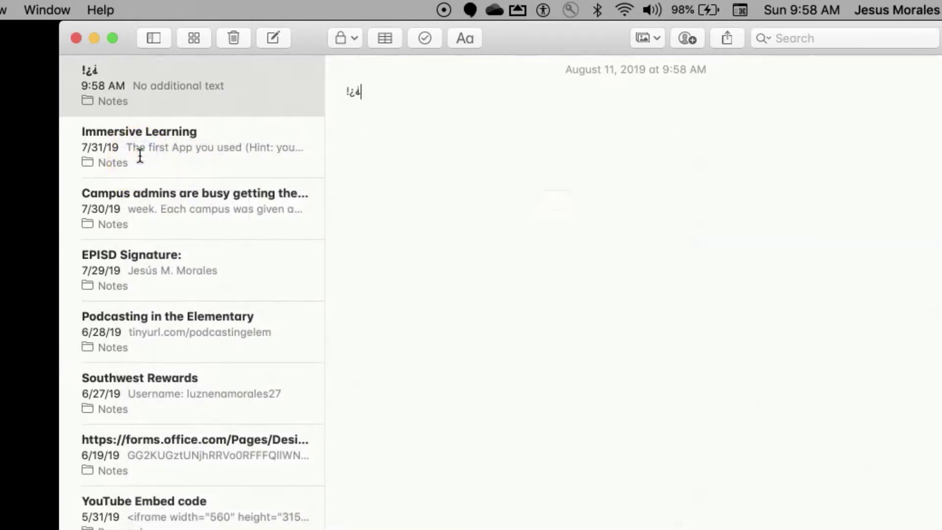
Step: Create another new note and enter an accented é using the letter's accent variants
key(super+n)
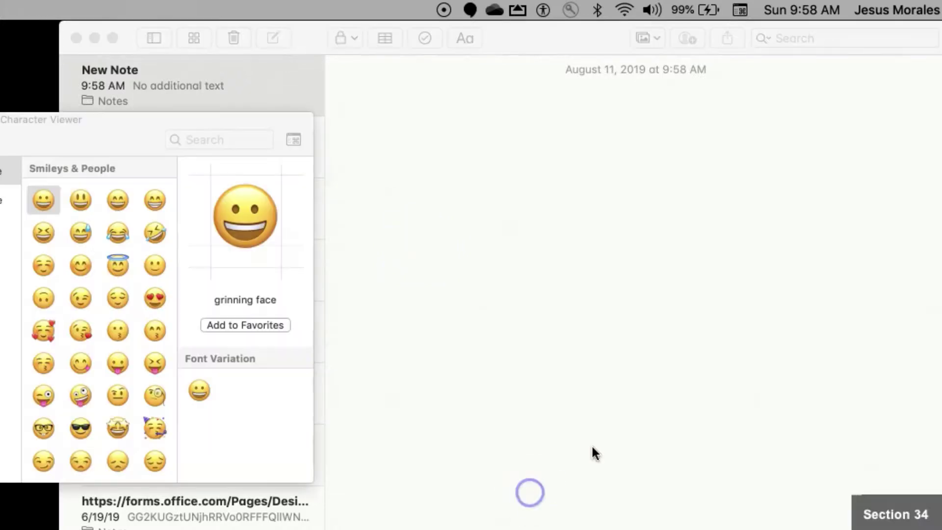
click(593, 448)
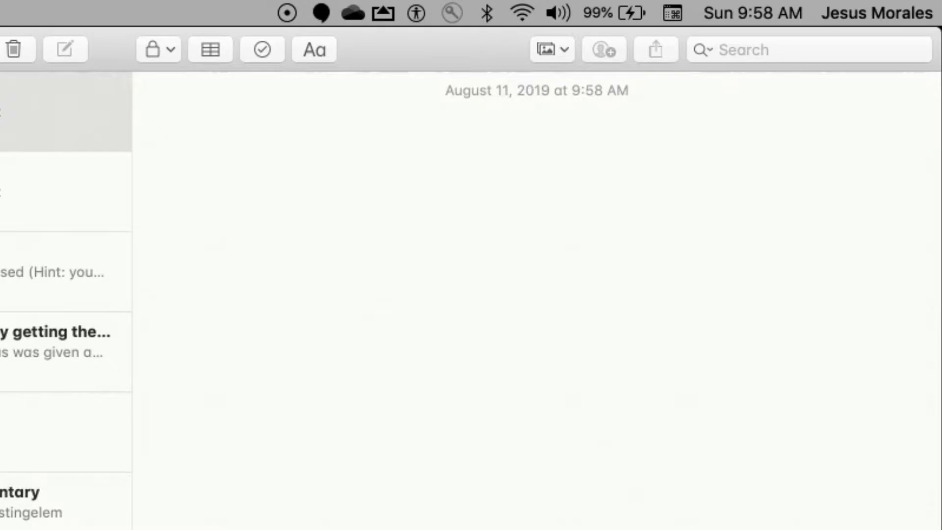
text(e)
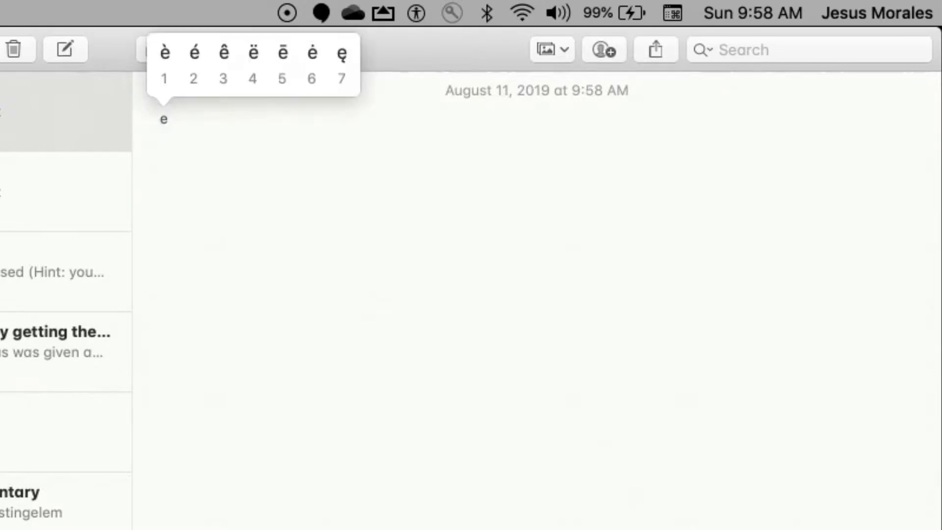
key(Right)
key(Right)
key(Return)
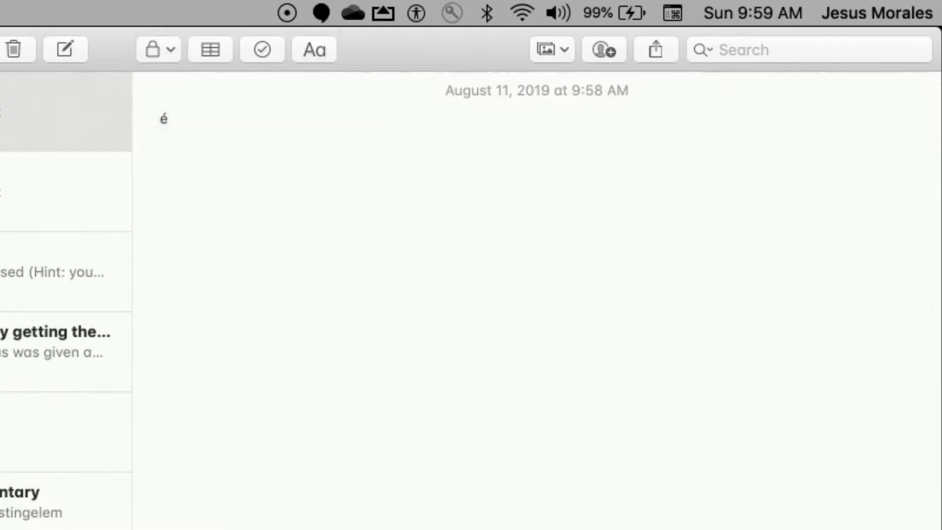
Step: Add the accented letters í, ó, ú and ń after the é using each letter's accent variants
text(i)
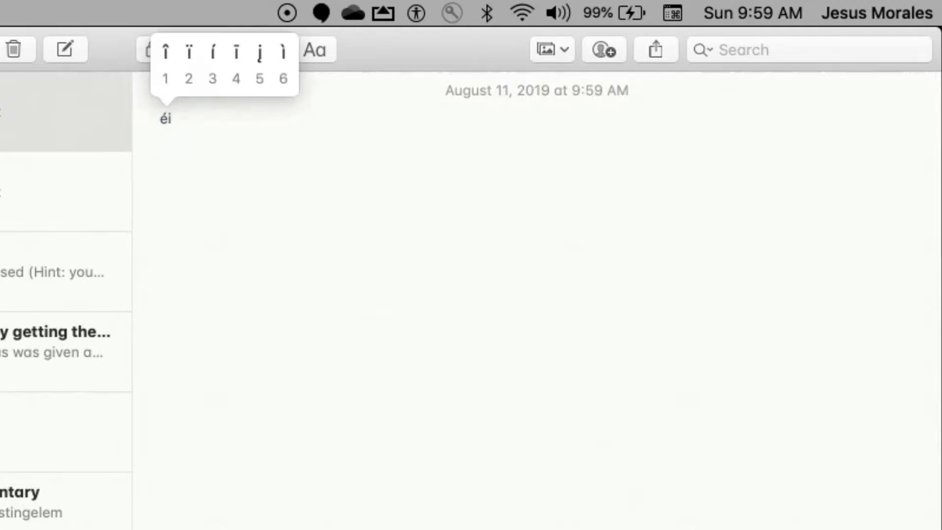
text(3)
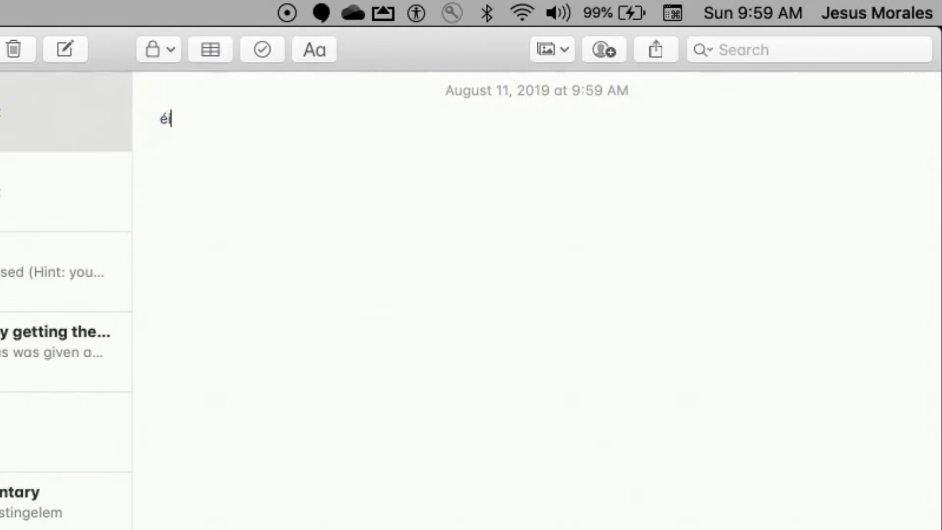
text(o)
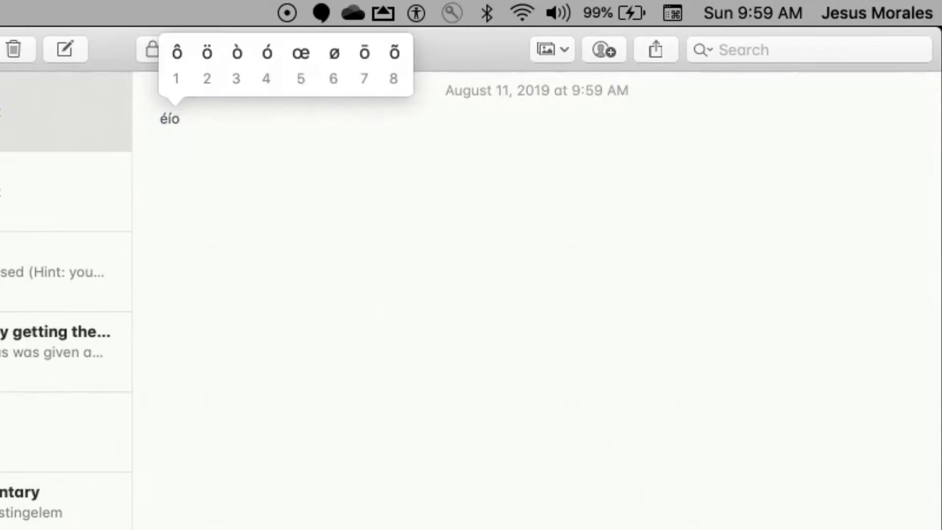
text(4u)
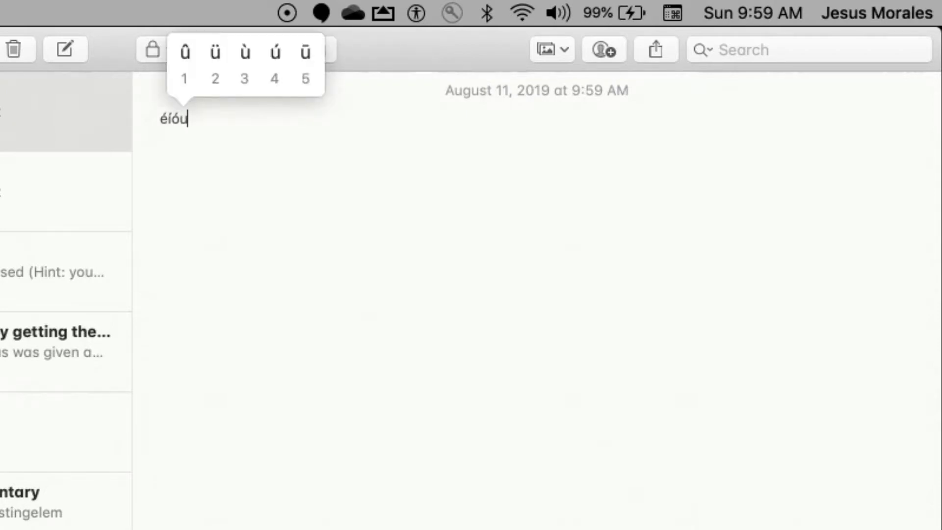
text(4n)
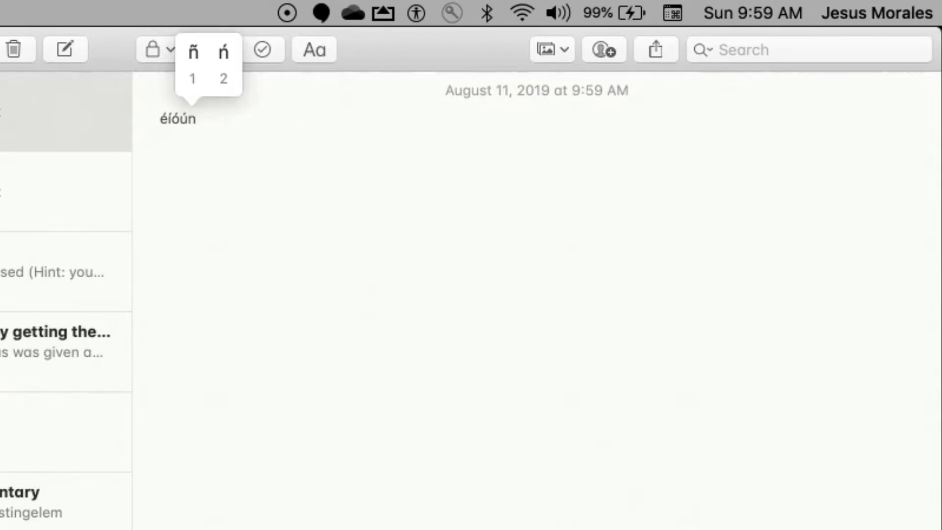
text(2)
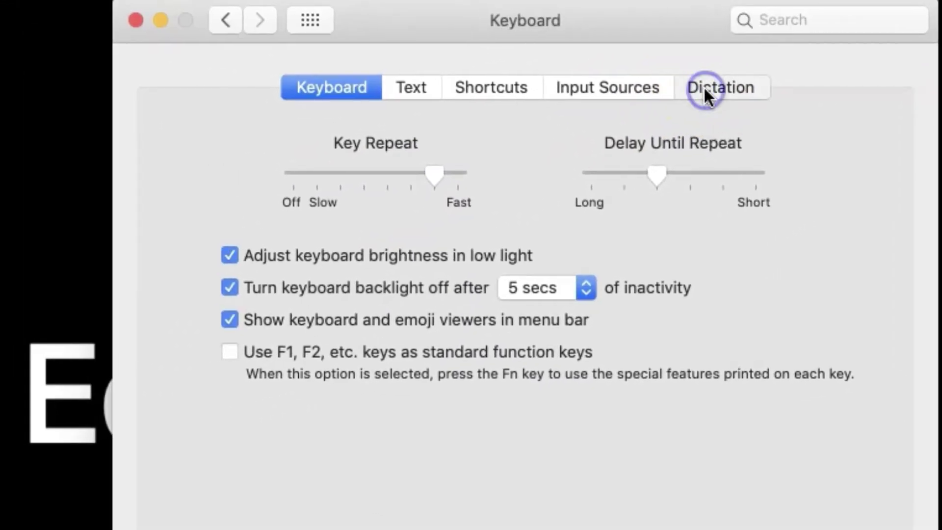
Step: Show the Keyboard preferences' Dictation settings, browse the languages available for customizing dictation, and cancel the language selection
click(447, 161)
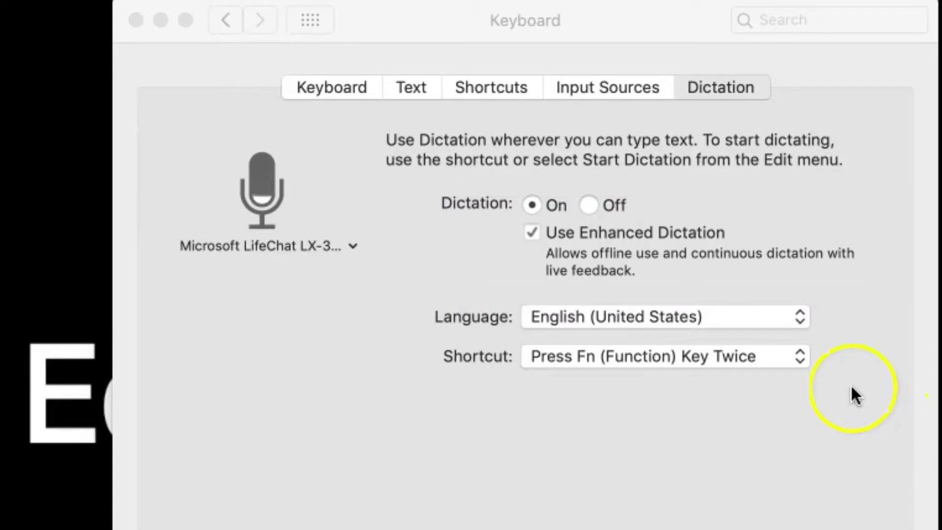
click(802, 317)
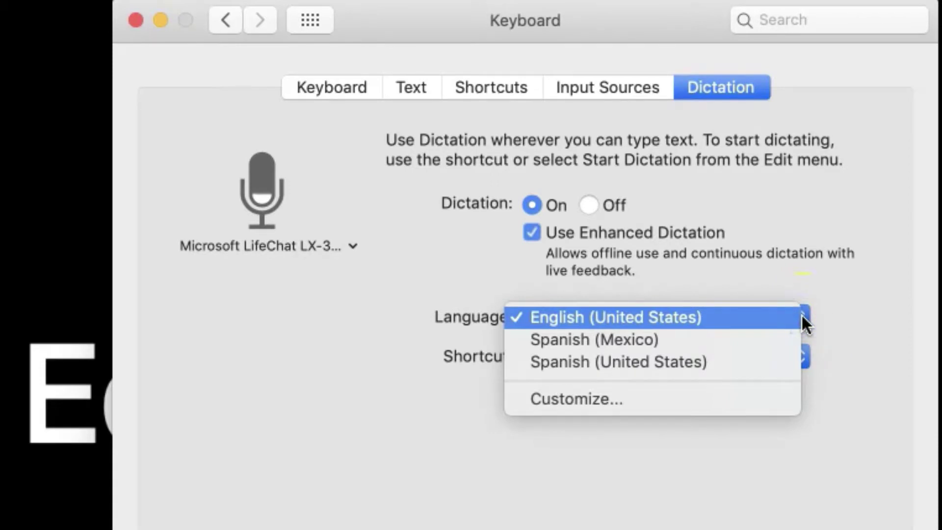
click(701, 404)
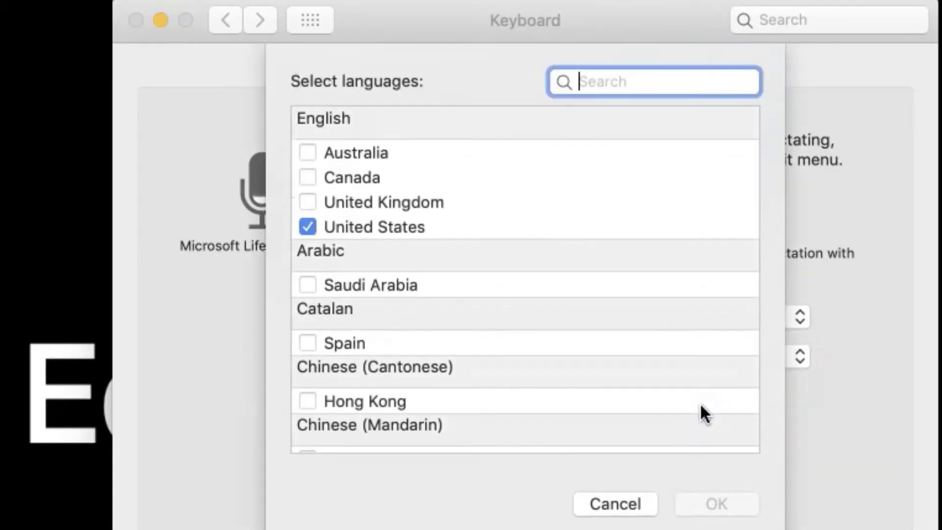
scroll(510, 369, down, 10)
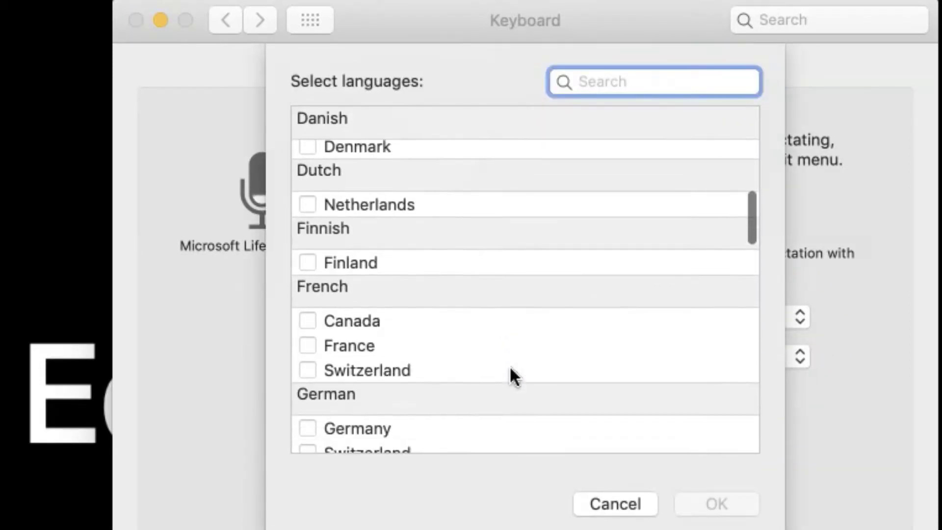
scroll(510, 373, down, 3)
click(609, 505)
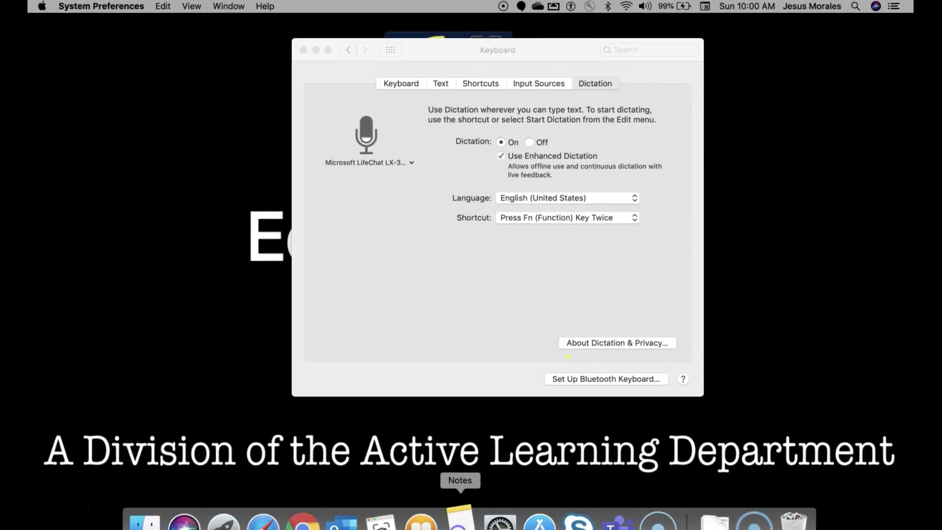
Step: Switch to Notes and dictate "You tap the function key twice and the dictation tool won't open." below the accented letters
click(458, 515)
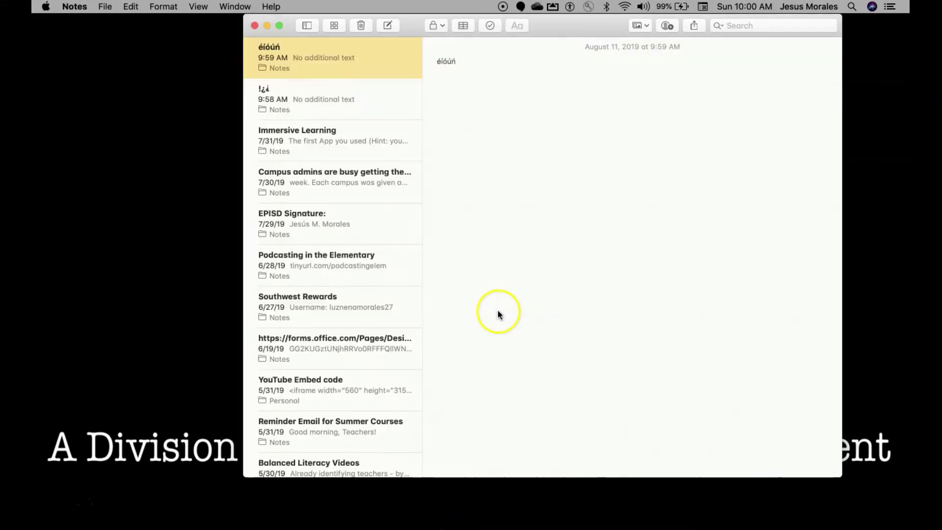
click(474, 69)
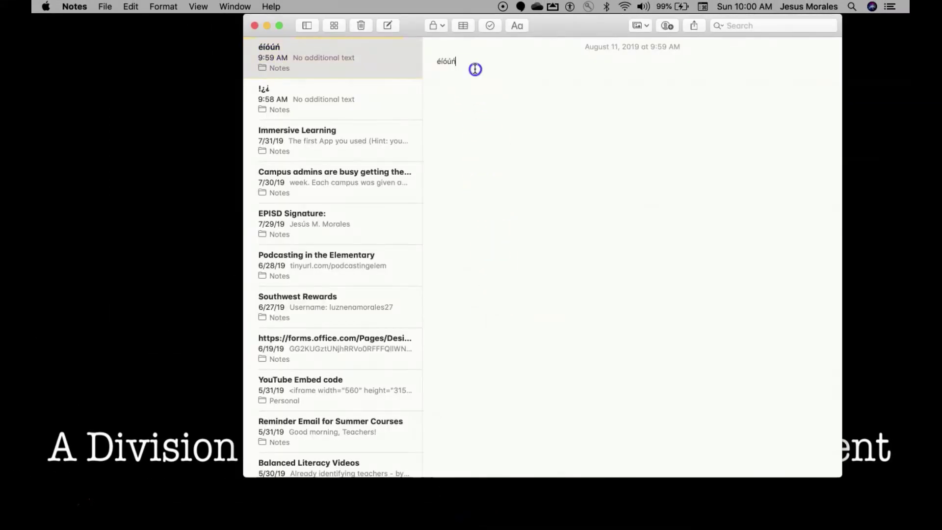
key(Return)
key(Return)
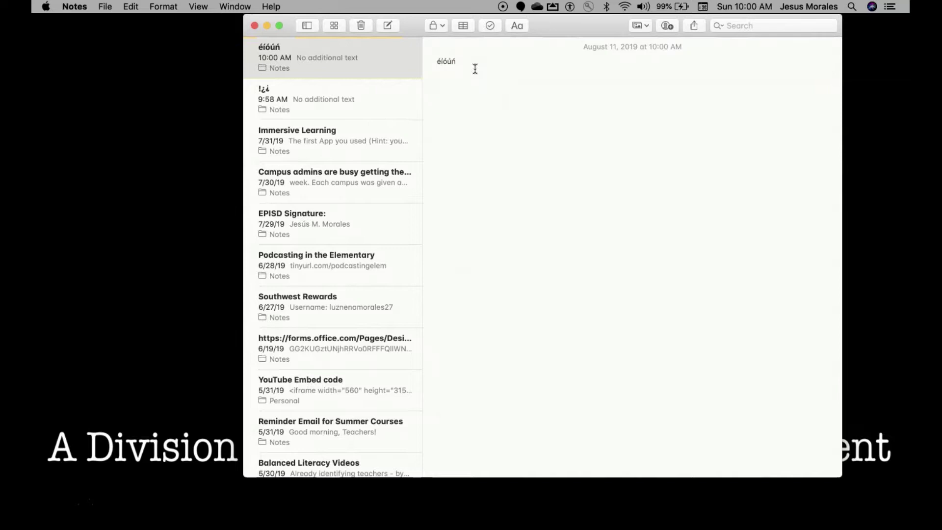
click(466, 105)
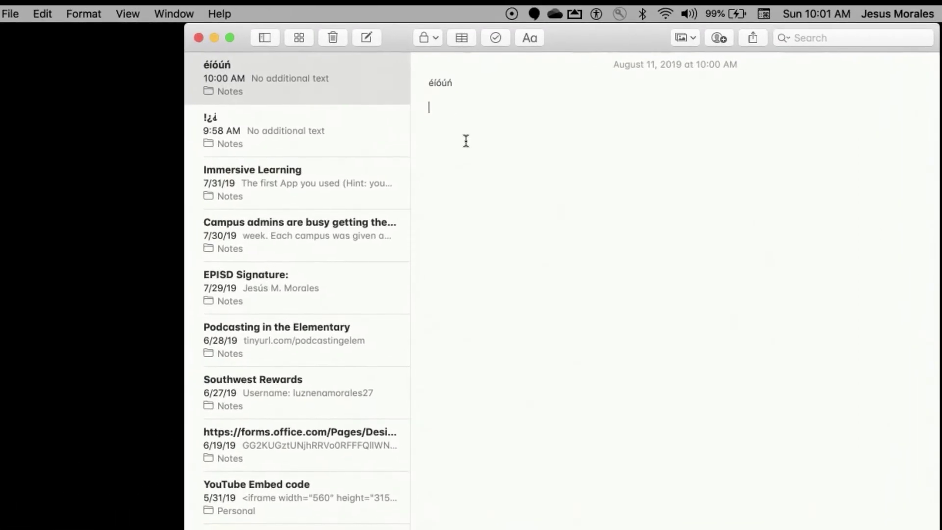
key(Return)
key(Return)
key(fn)
key(fn)
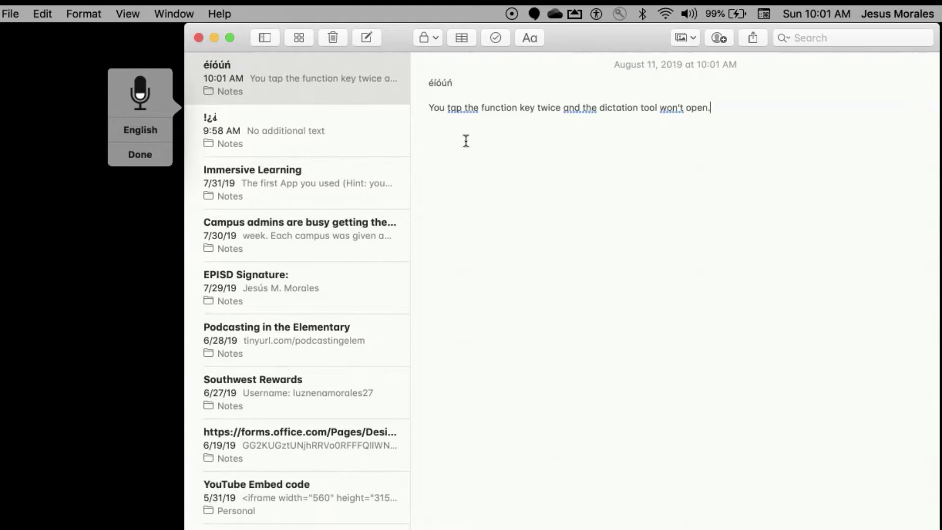
click(146, 153)
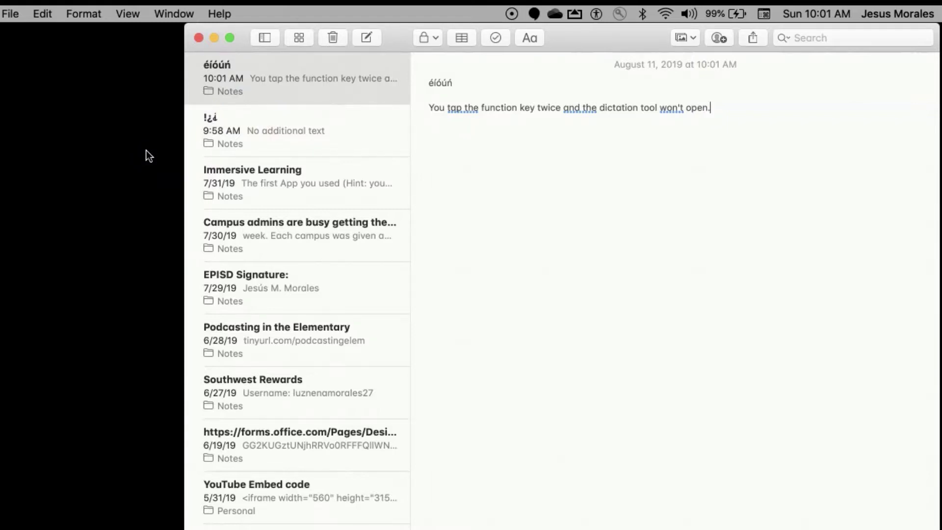
Step: Restart dictation, append "Go ahead and begin talking and it will type" to the note, and finish dictating
key(fn)
key(fn)
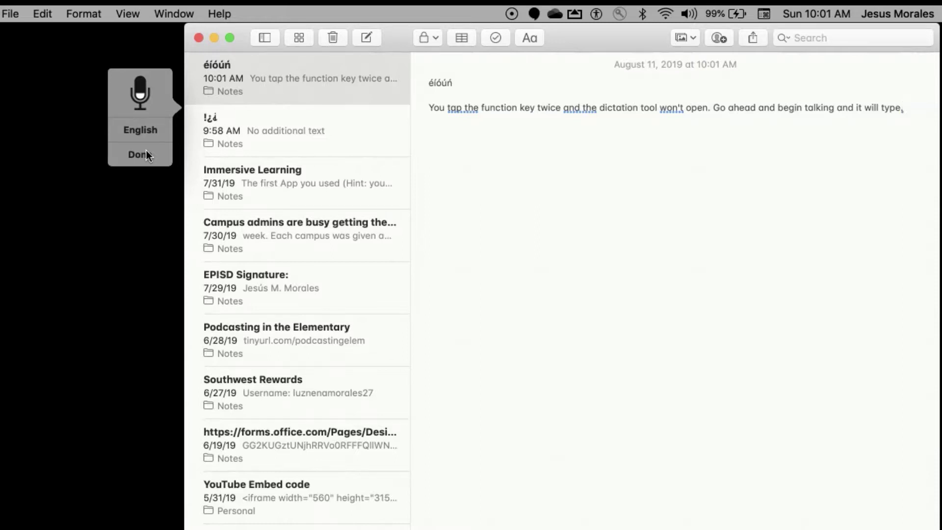
click(143, 154)
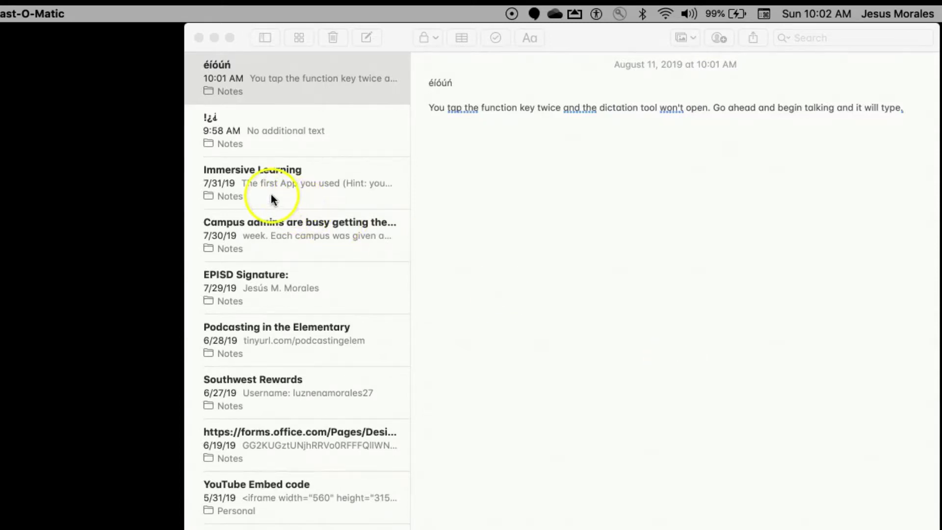
Step: Change the dictation language from within the note to Spanish (Mexico)
click(484, 263)
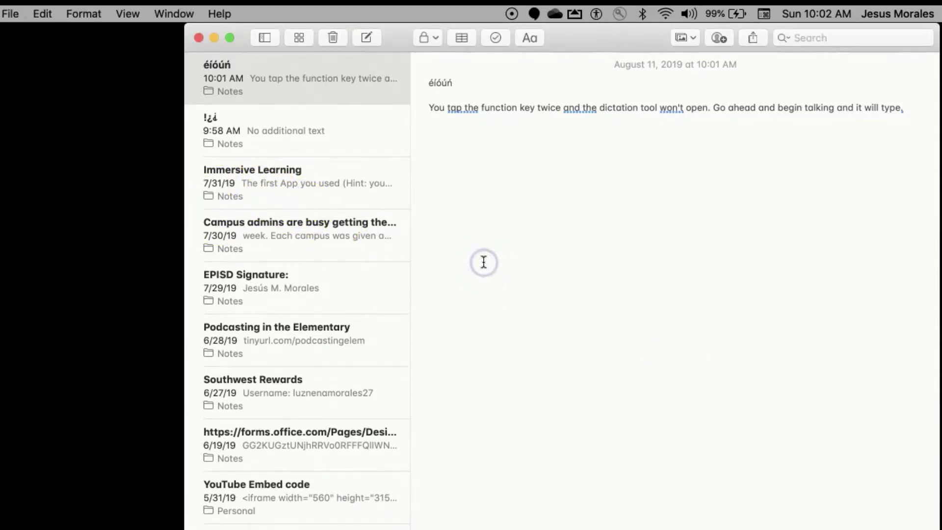
key(fn)
key(fn)
click(140, 130)
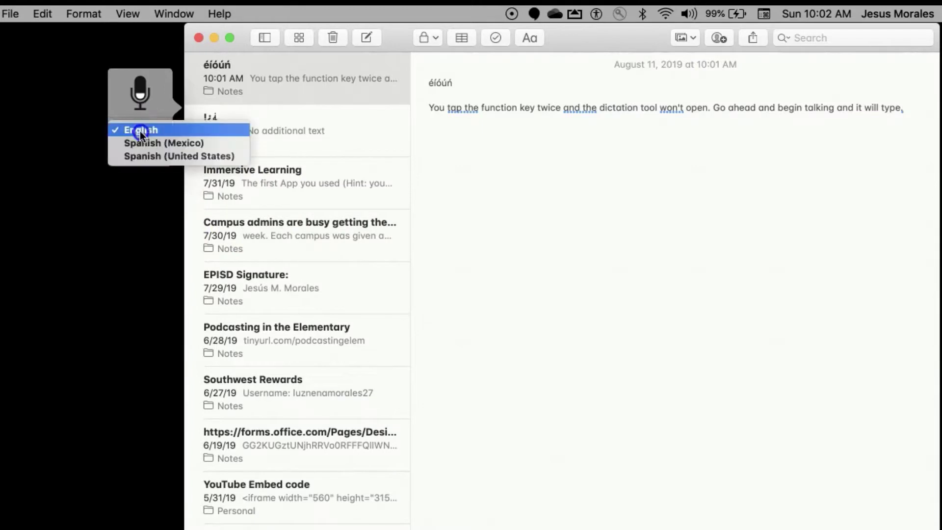
click(146, 143)
click(562, 217)
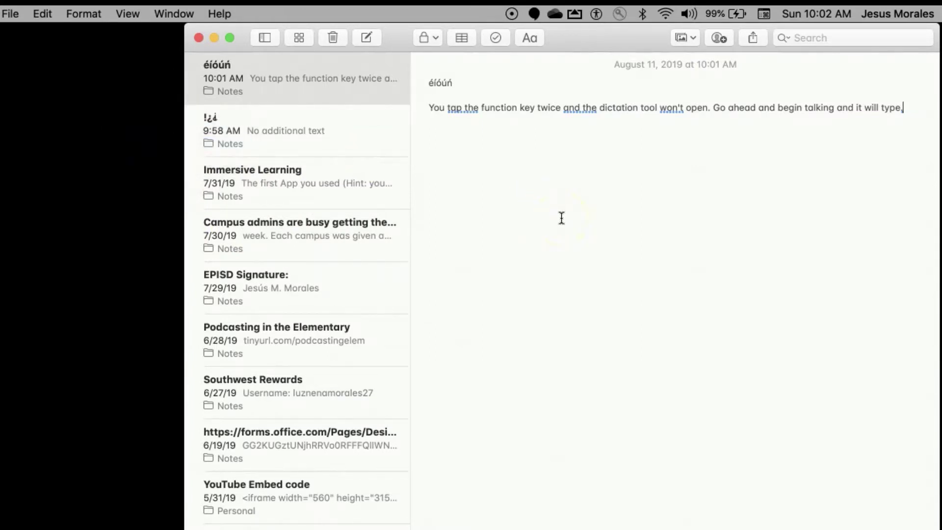
Step: Dictate "Y ahora estoy hablando en español" in Spanish at the end of the note's text
click(562, 217)
key(fn)
key(fn)
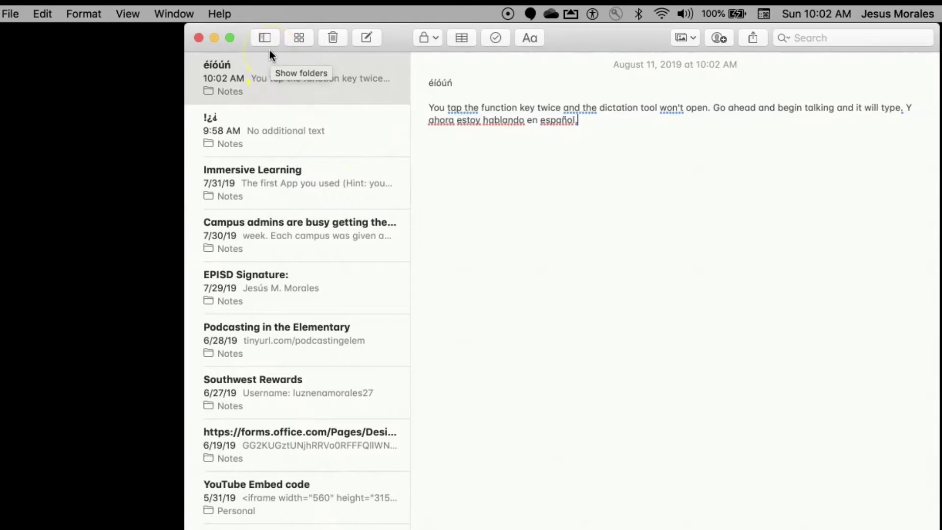
Step: Close the Notes window and open the Point & Click settings in System Preferences' Trackpad pane
click(198, 38)
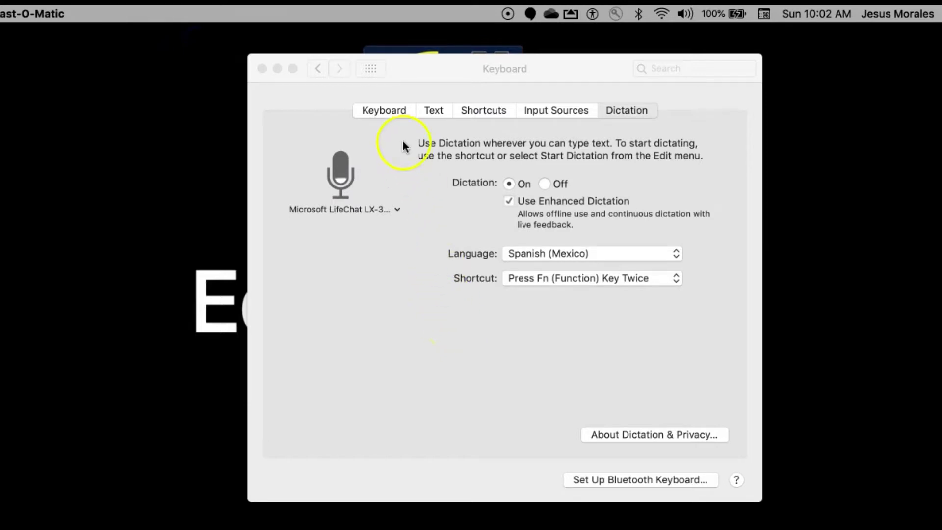
click(375, 70)
click(375, 69)
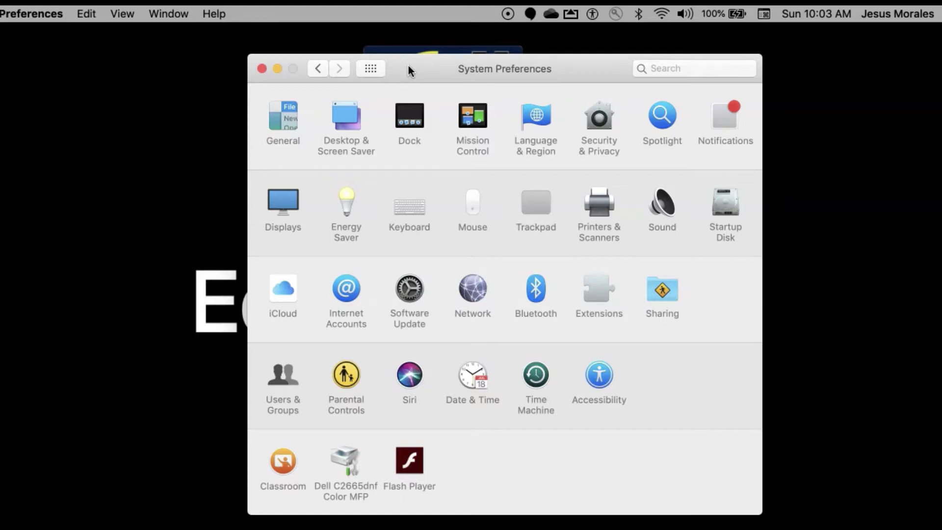
click(538, 197)
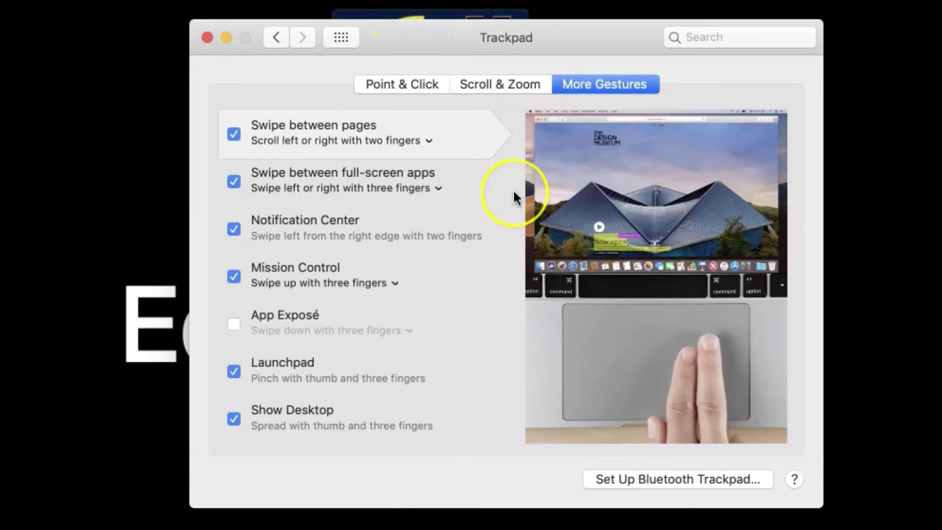
click(420, 81)
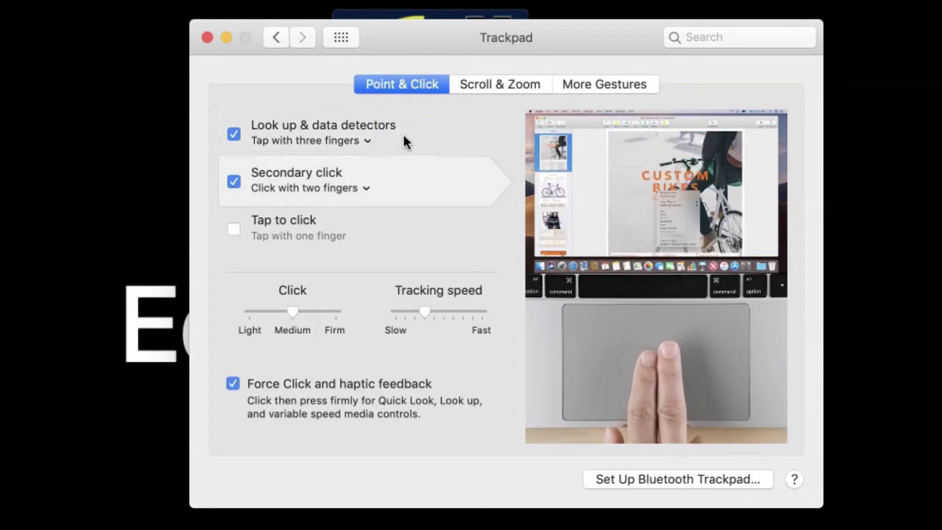
Step: Look up the word "detectors" in the Trackpad settings, dismiss its definition, and view the Secondary click choices
mouse_move(378, 125)
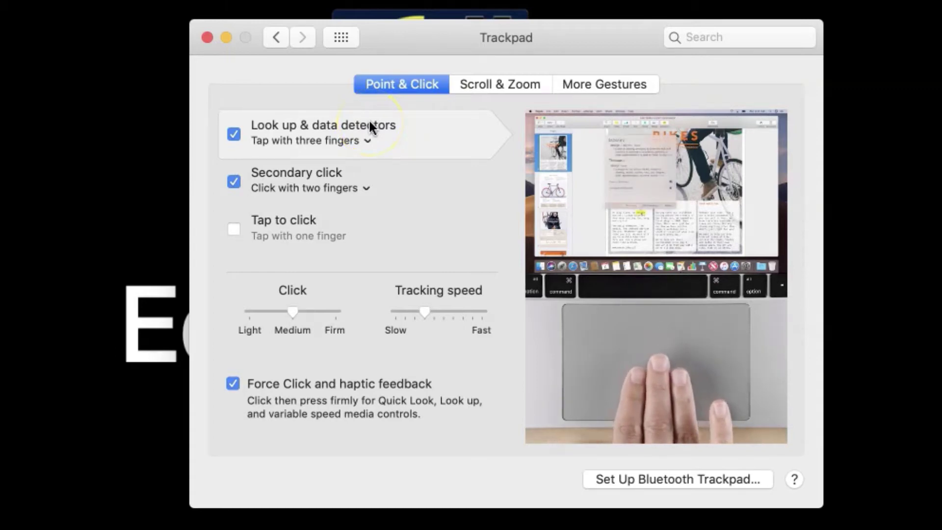
click(370, 125)
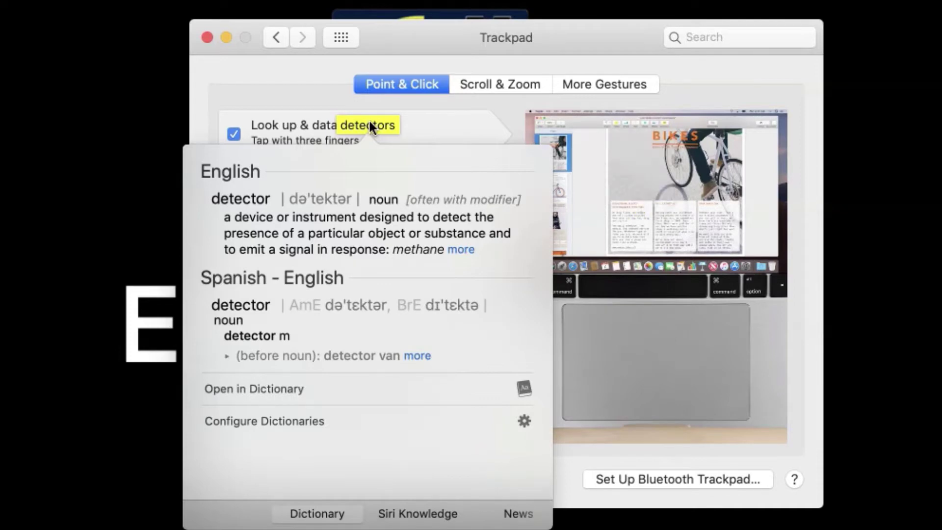
click(422, 126)
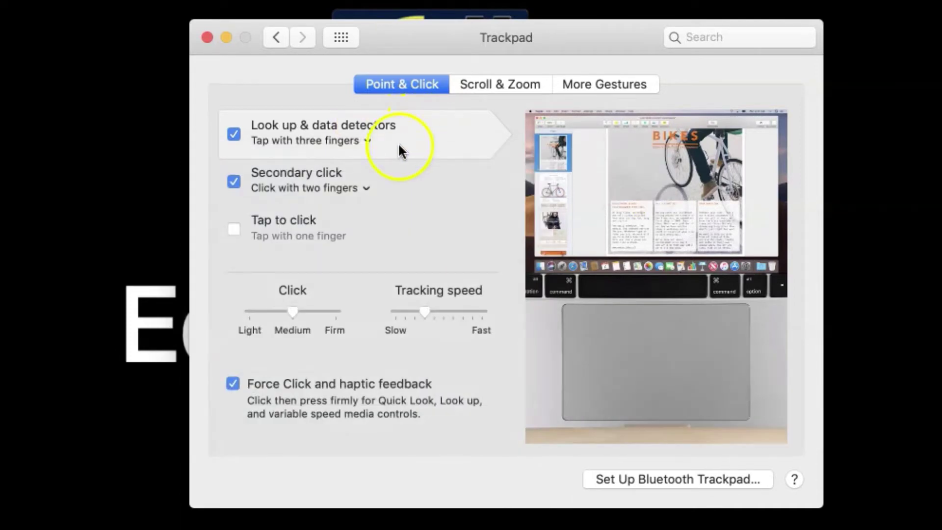
click(368, 187)
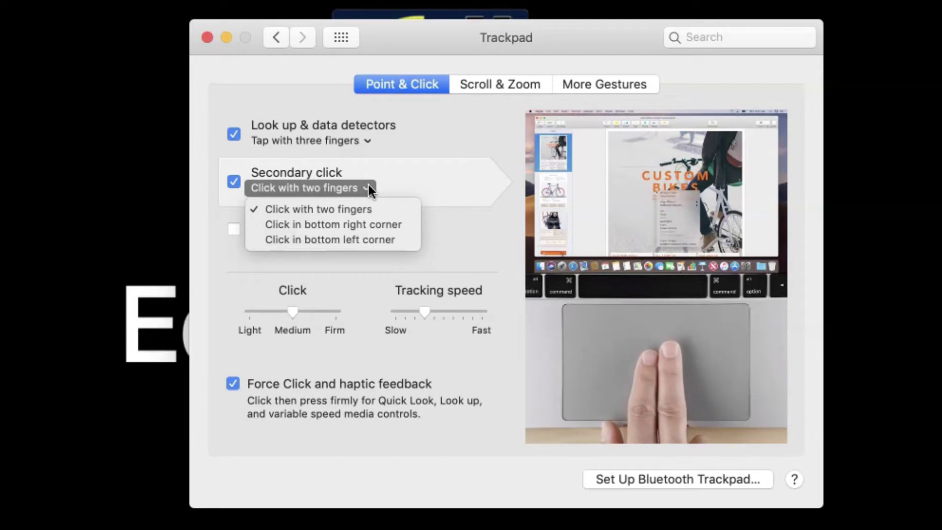
click(395, 181)
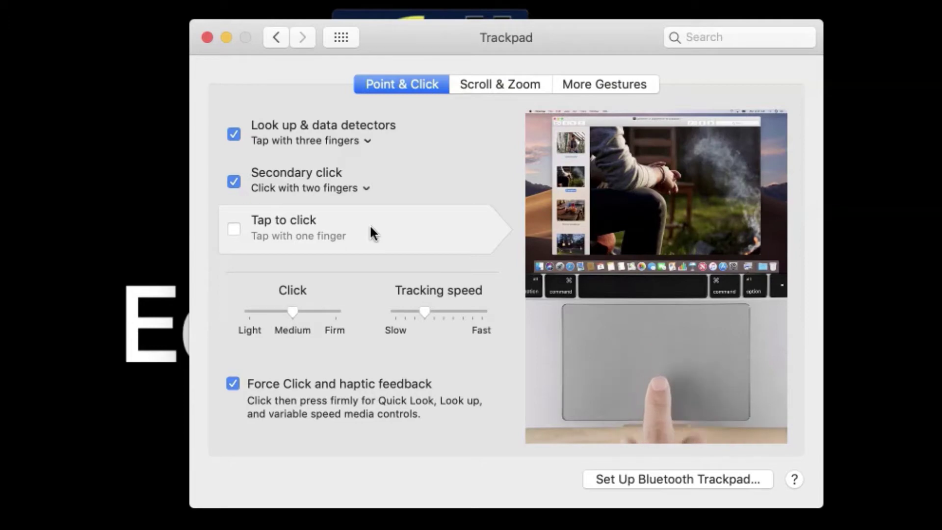
Step: Turn on Tap to click for the trackpad and switch it back off
click(234, 228)
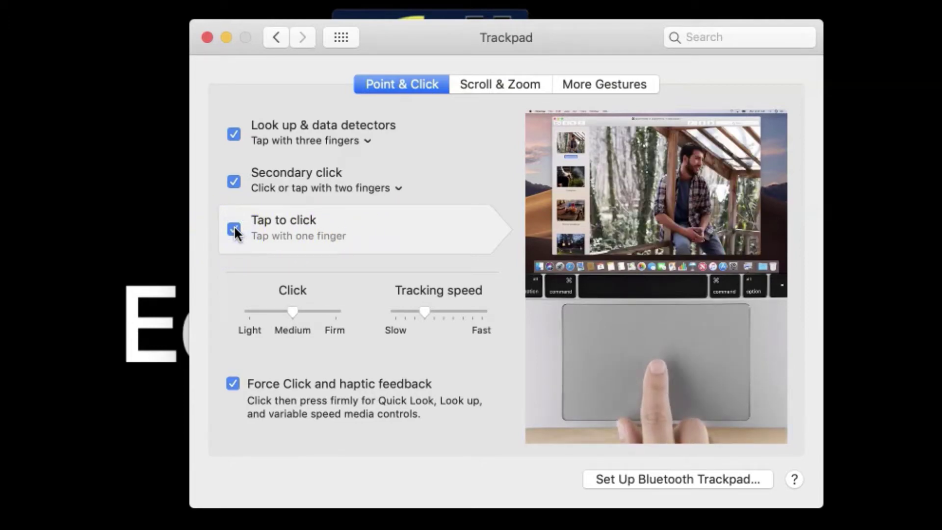
click(234, 228)
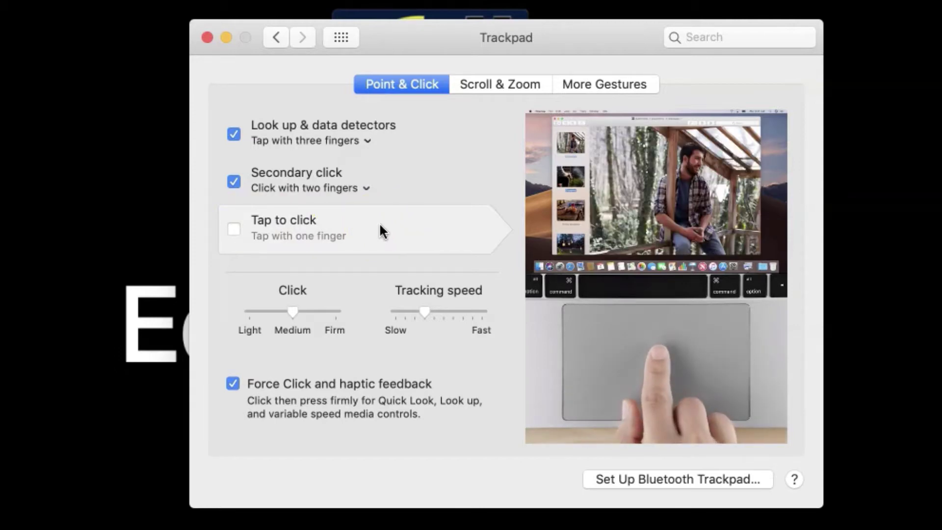
click(464, 139)
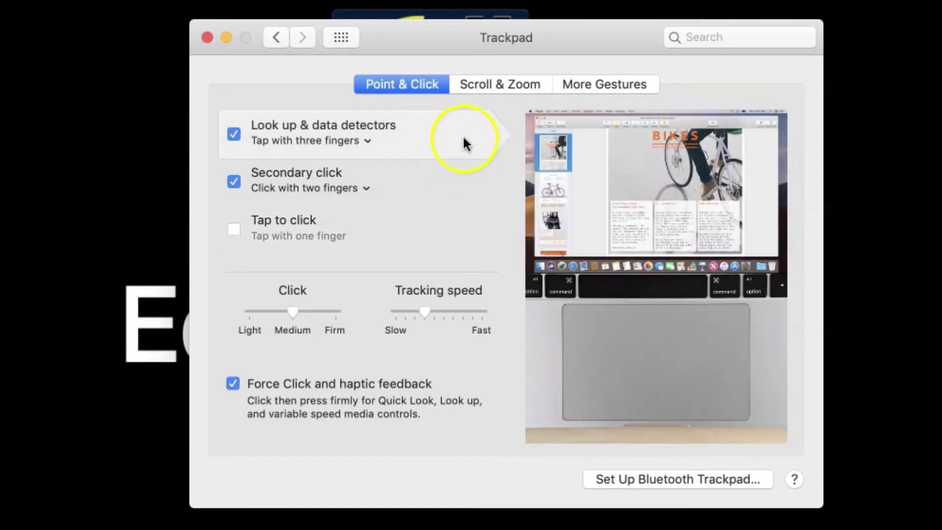
Step: Open the Trackpad's Scroll & Zoom settings and switch natural scroll direction off and back on
click(508, 77)
click(467, 139)
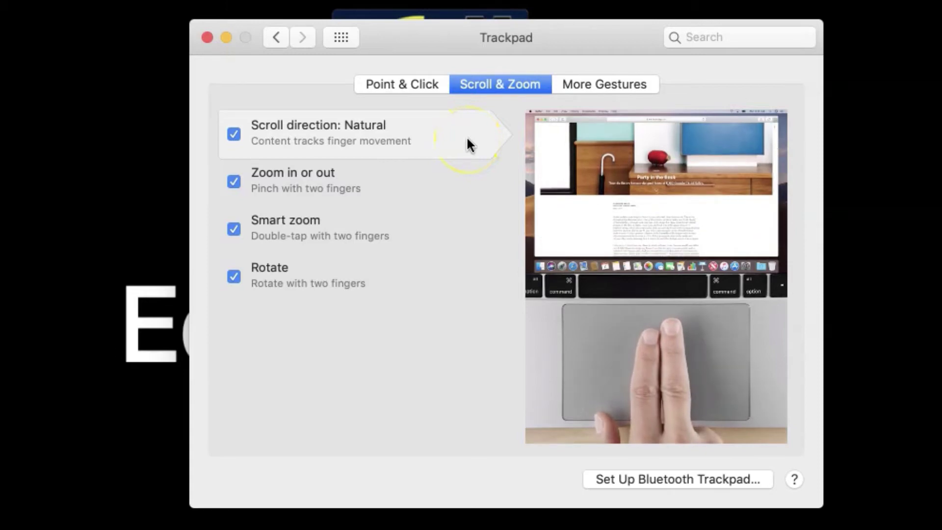
click(380, 131)
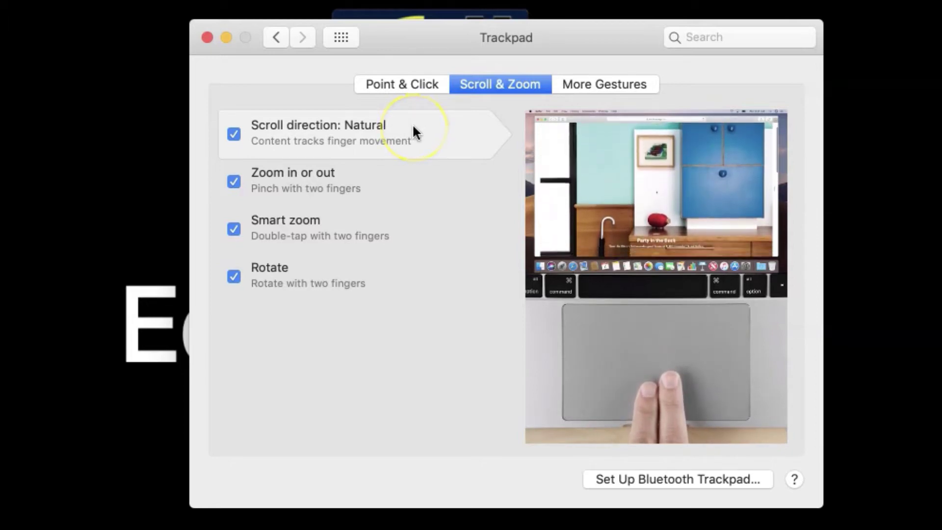
click(233, 134)
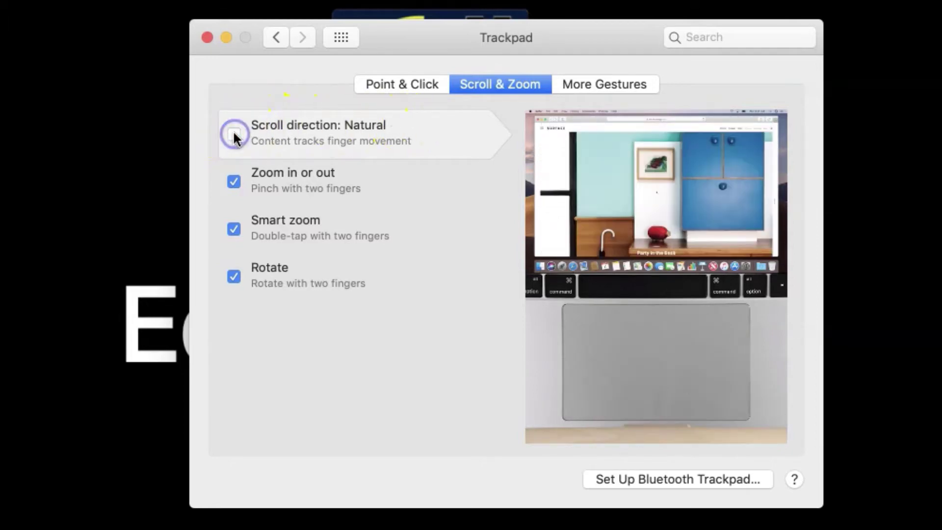
click(292, 130)
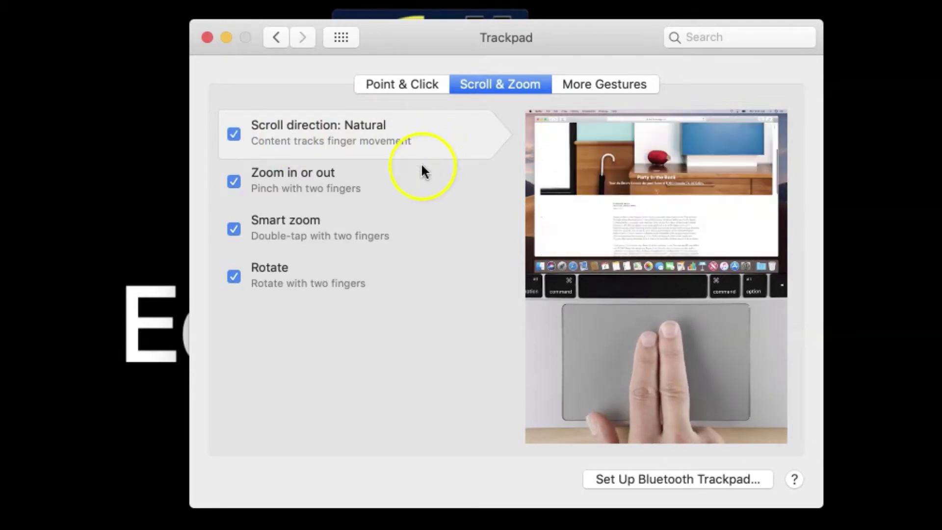
Step: View the Zoom in or out, Smart zoom and Rotate gesture demonstrations, and open the trackpad's More Gestures settings
mouse_move(398, 184)
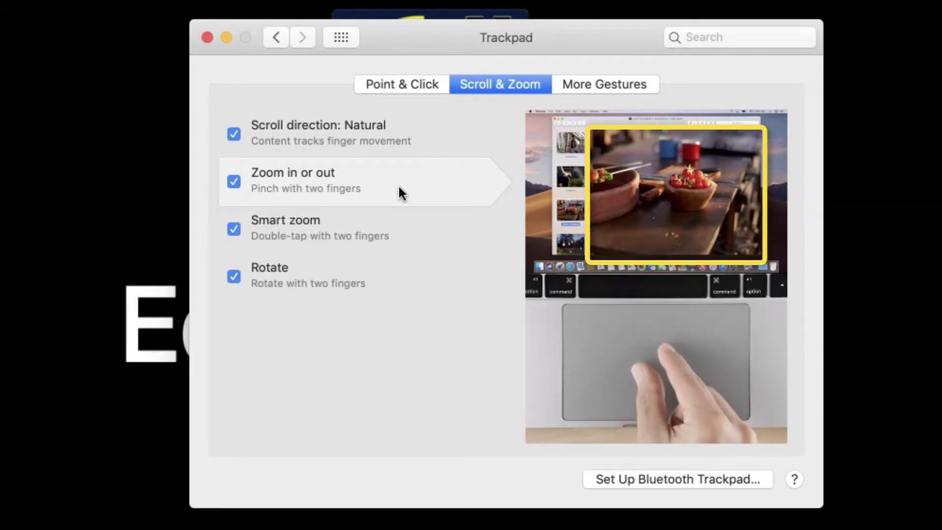
click(398, 227)
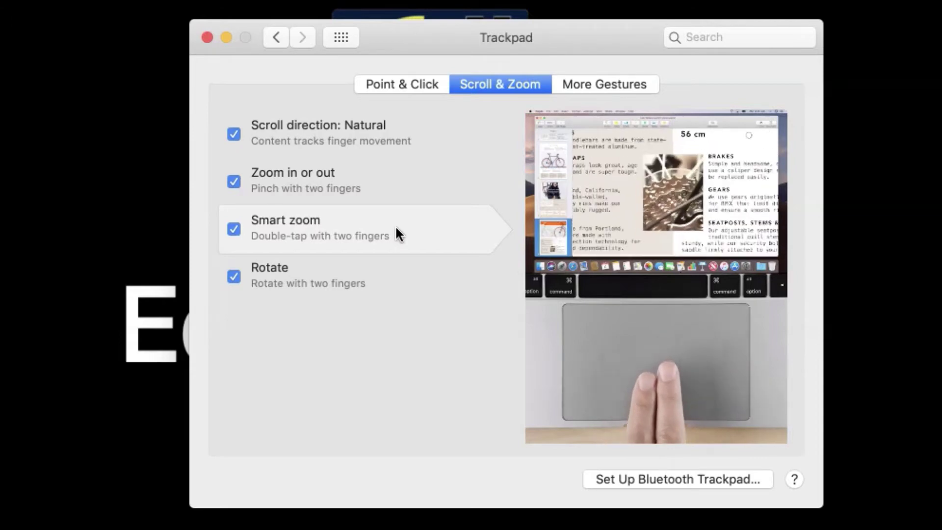
click(391, 257)
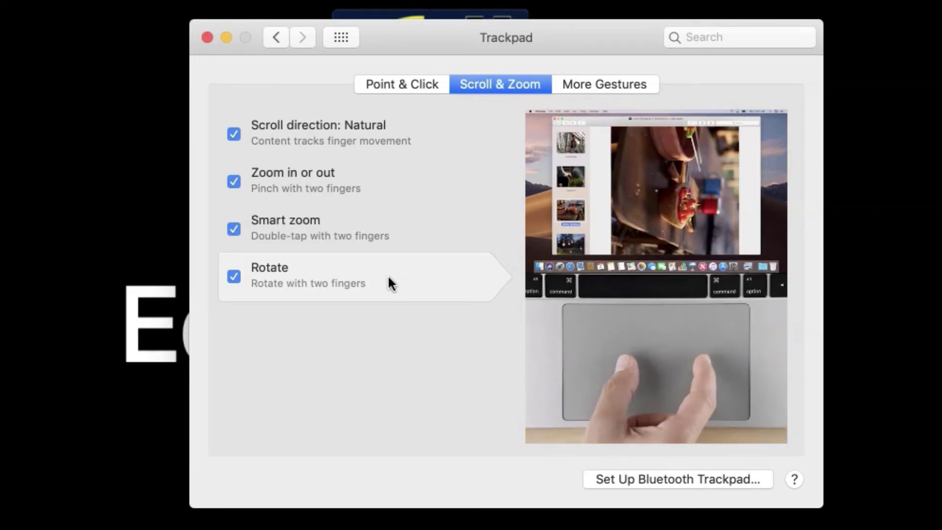
click(588, 81)
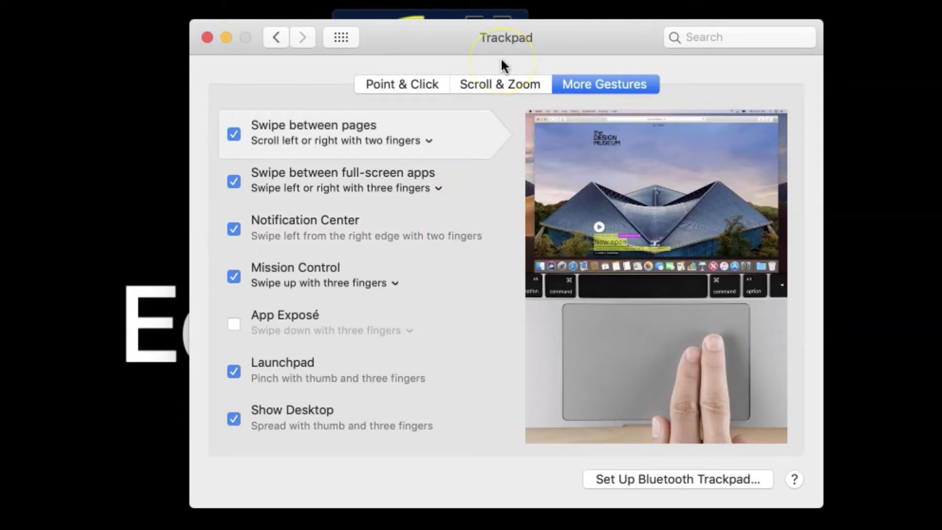
Step: Return to the overview of all preferences, view the list of available Wi-Fi networks and close it
click(342, 37)
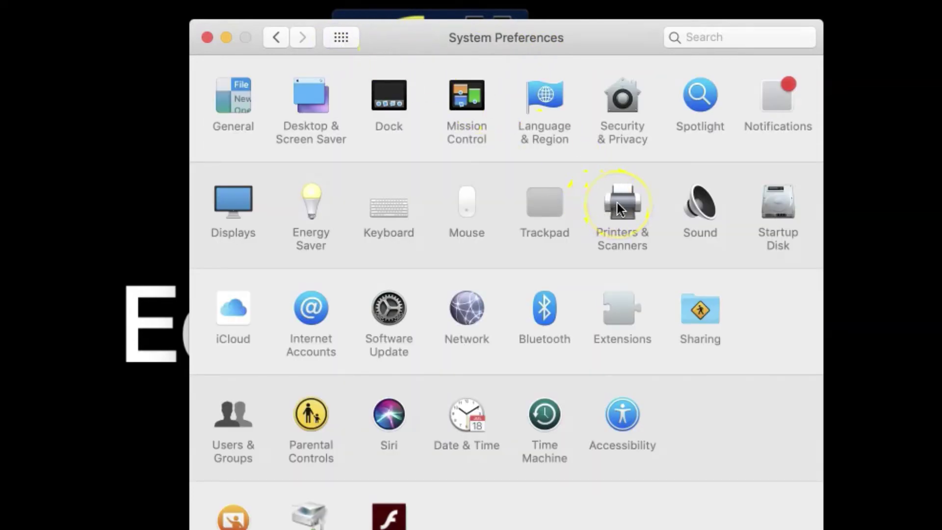
click(624, 214)
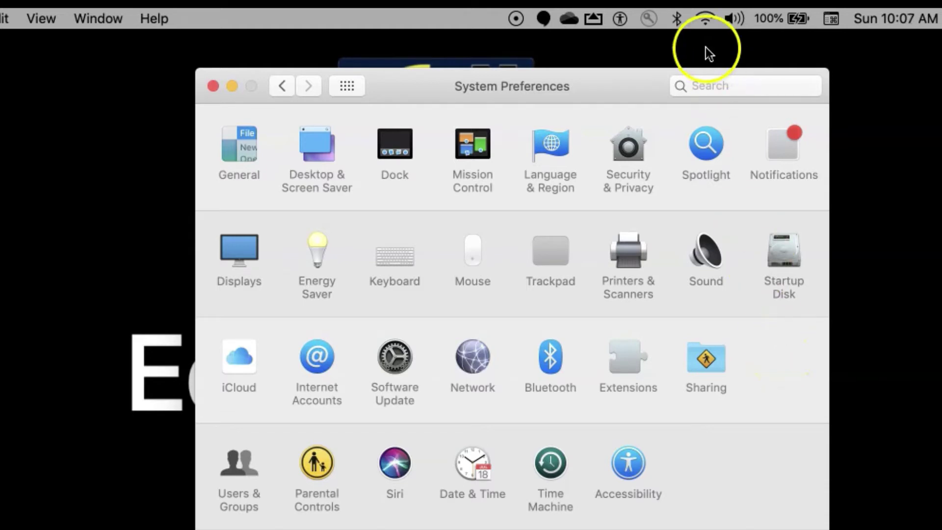
click(706, 20)
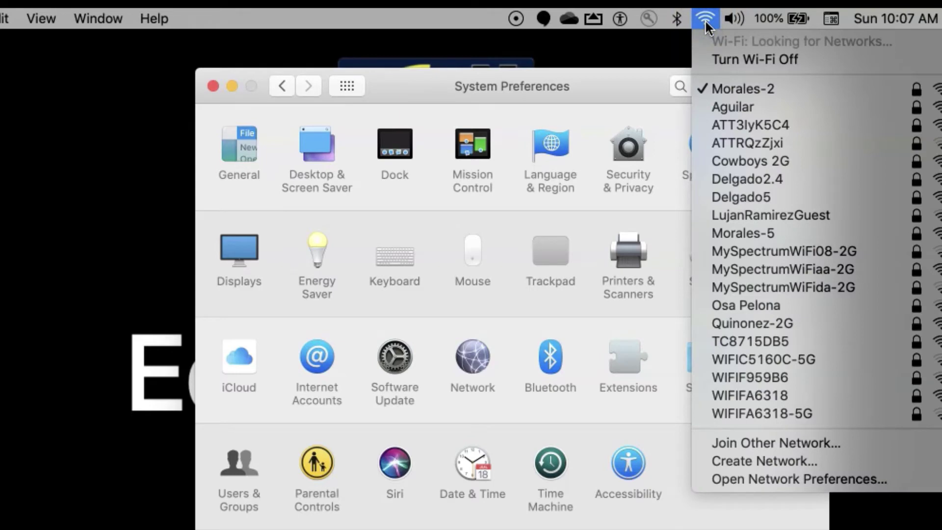
click(706, 22)
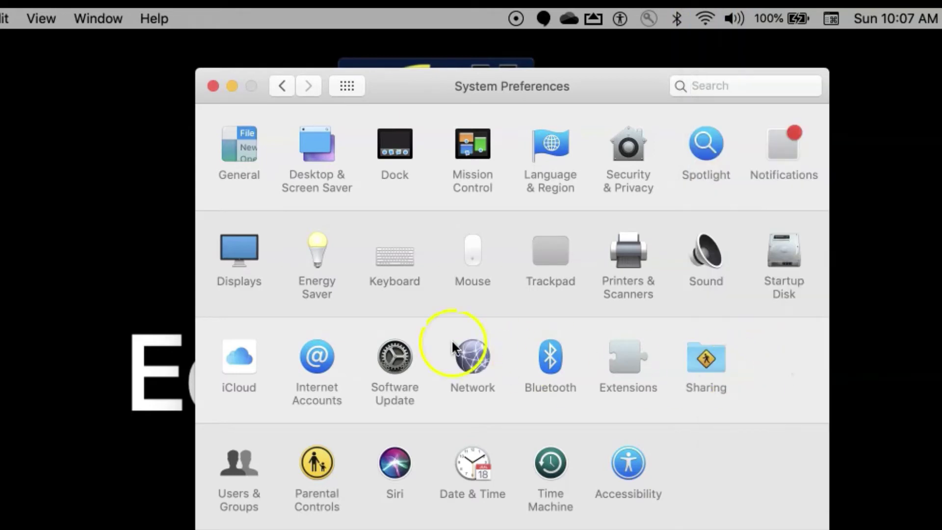
Step: View the Software Update and Bluetooth preferences in turn, returning to the overview of all preferences
click(394, 357)
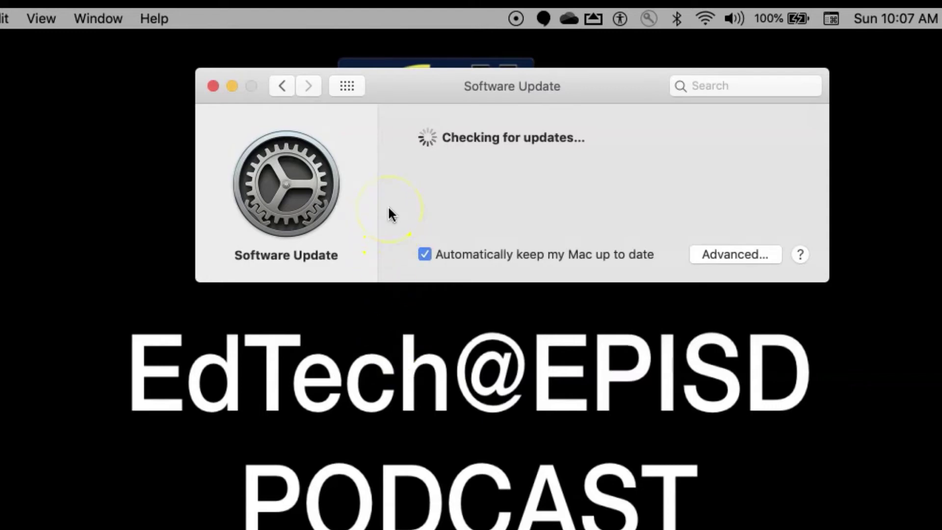
click(338, 87)
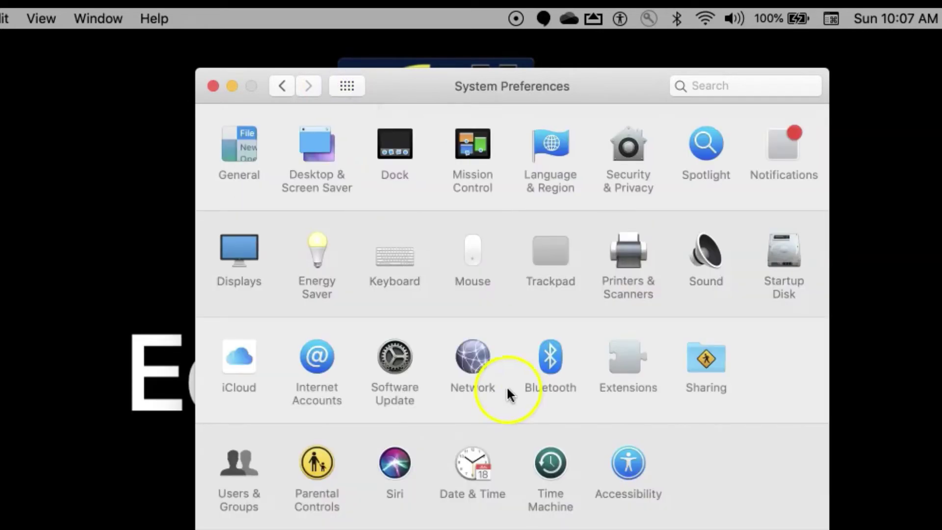
click(548, 366)
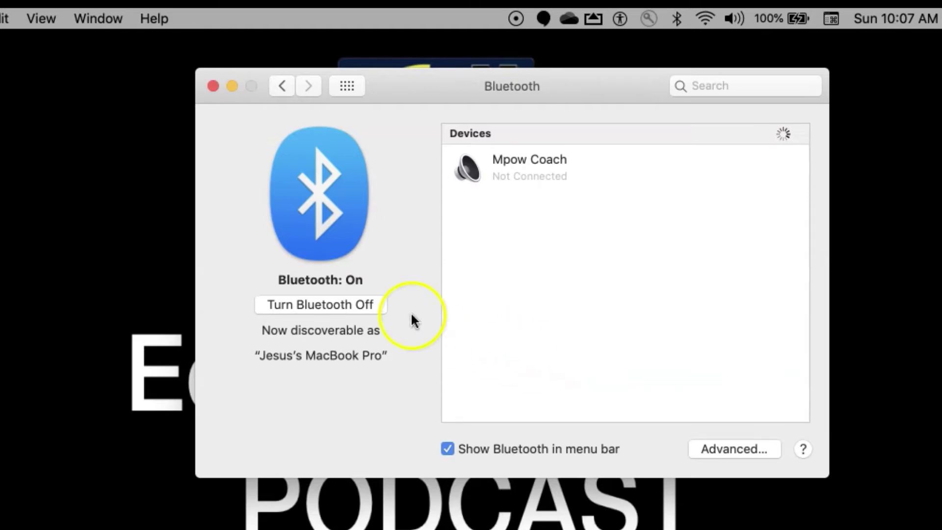
click(347, 86)
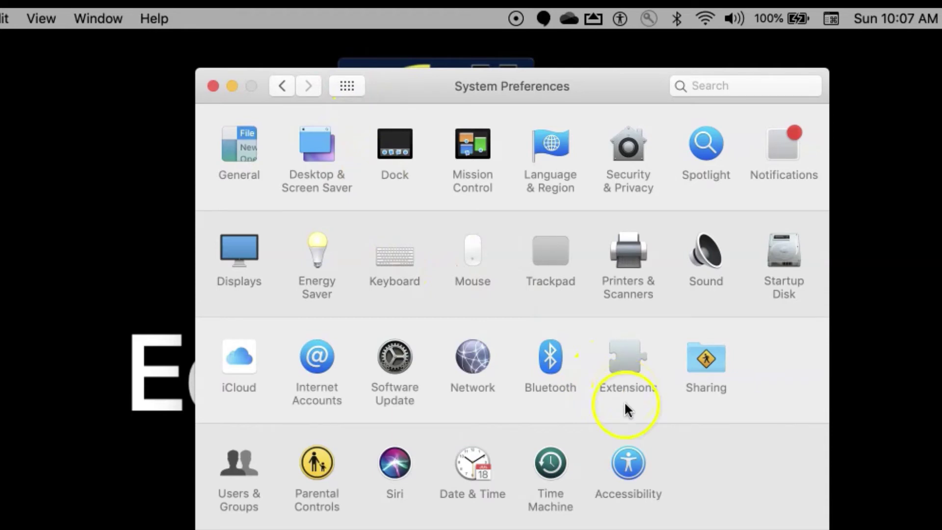
Step: Open the Accessibility preferences and look through the list of accessibility categories
click(625, 470)
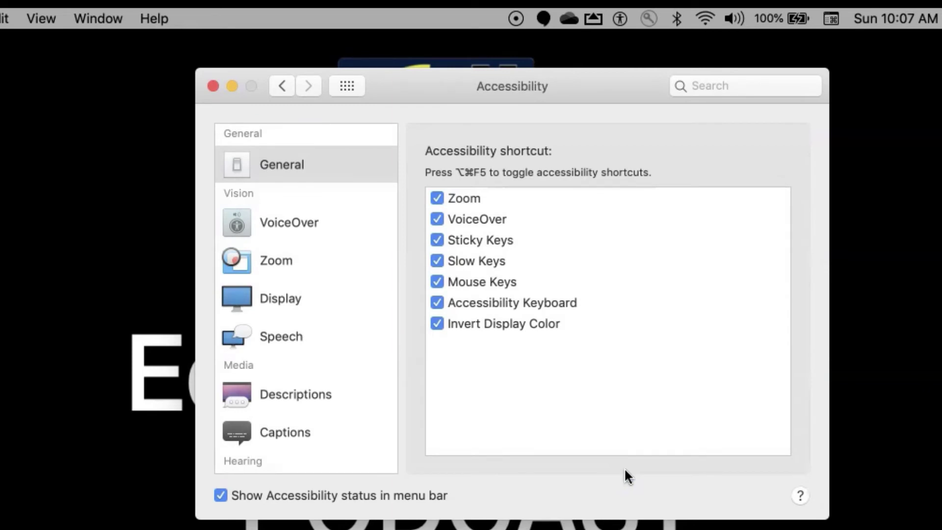
scroll(364, 381, down, 3)
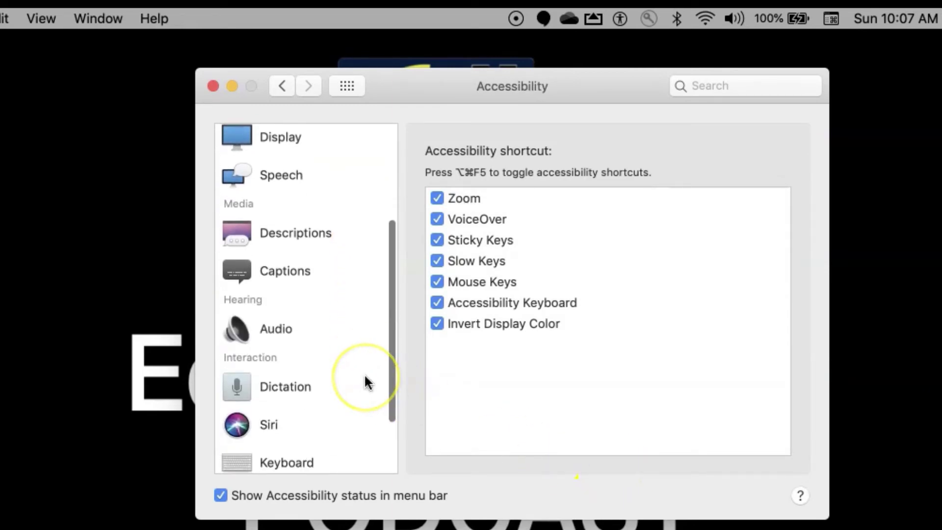
scroll(365, 381, down, 2)
scroll(365, 381, up, 6)
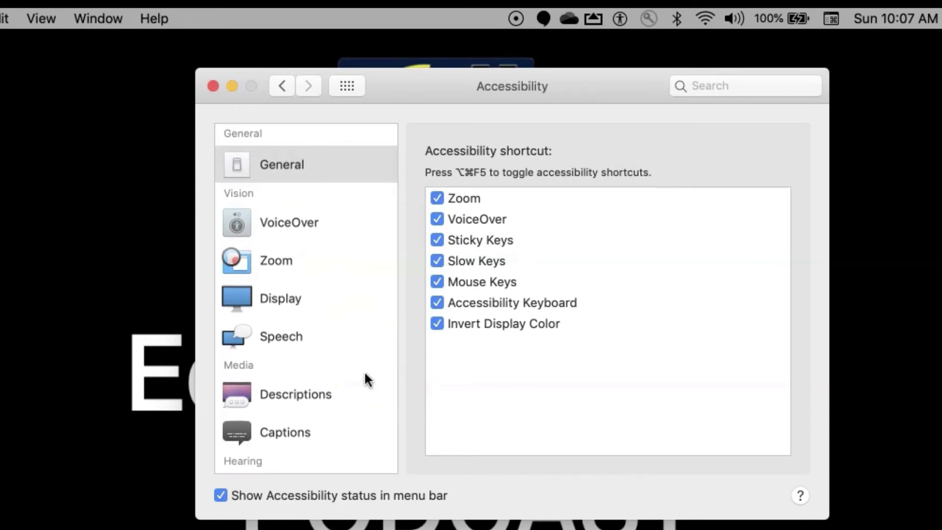
click(365, 359)
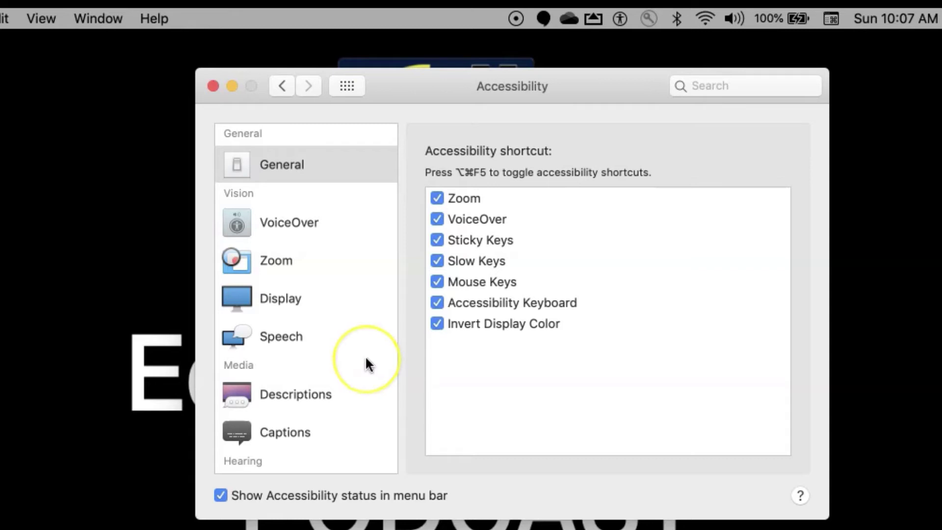
click(357, 327)
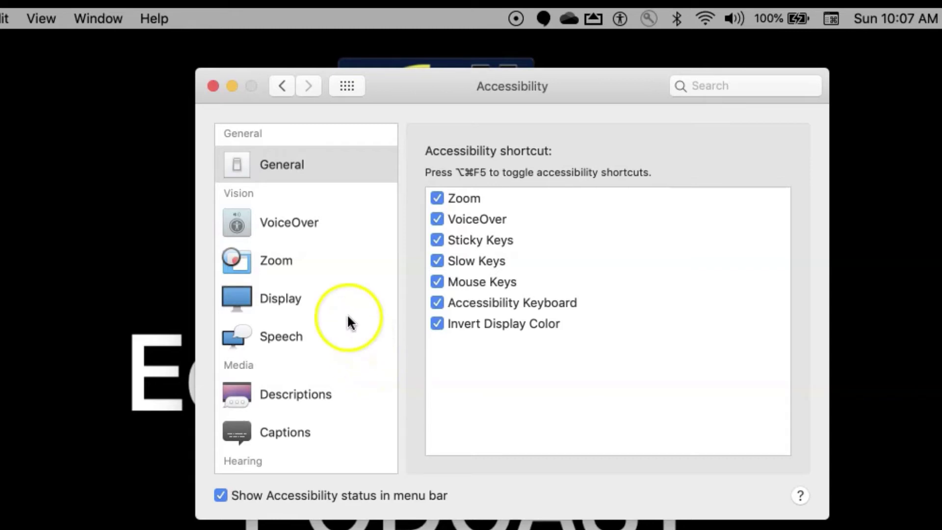
Step: Open Accessibility's Zoom settings, magnify the scroll gesture option using the Control modifier, and zoom back out
click(281, 260)
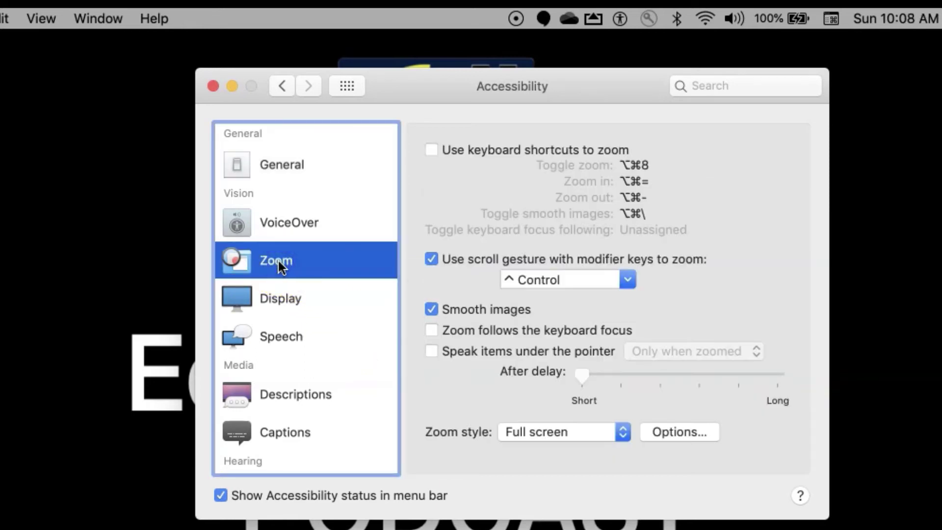
click(308, 260)
ctrl+scroll(702, 267, up, 8)
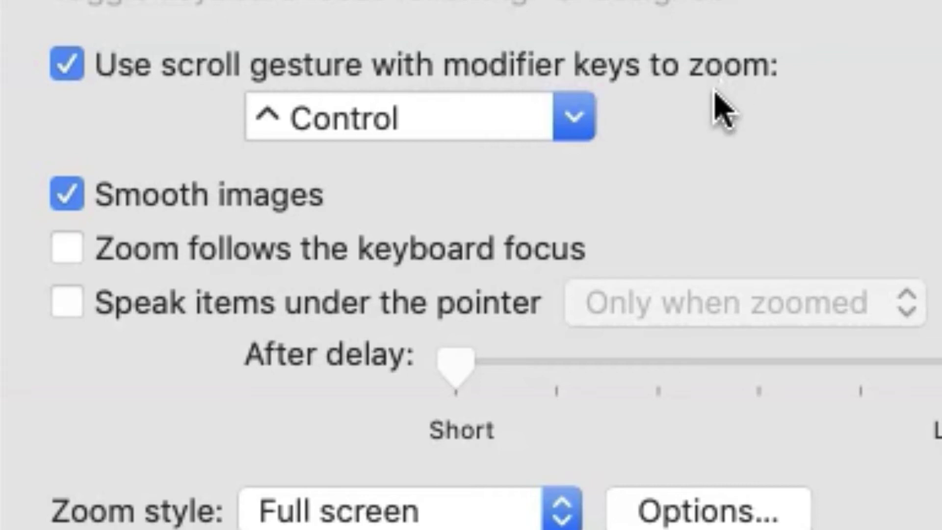
click(683, 75)
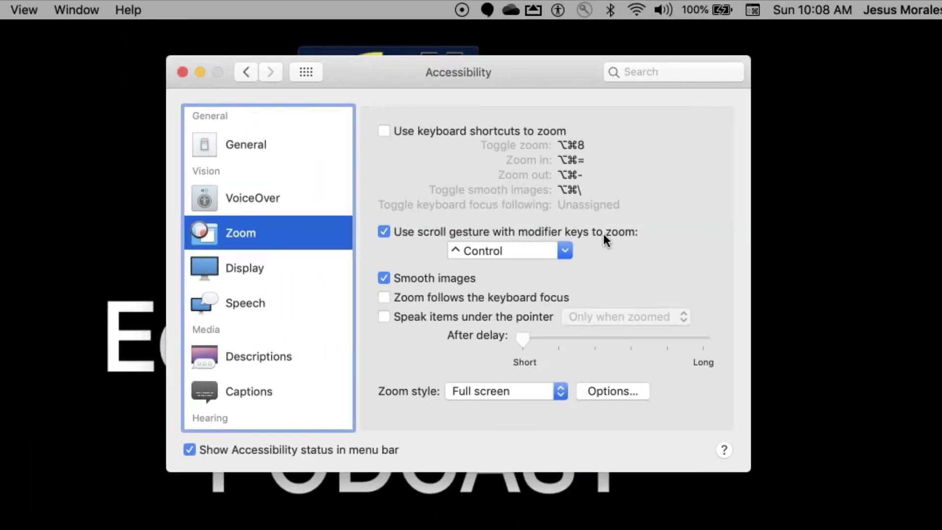
Step: Open Accessibility's Speech settings, browse the customizable system voices, and accept the existing voice selection
click(258, 302)
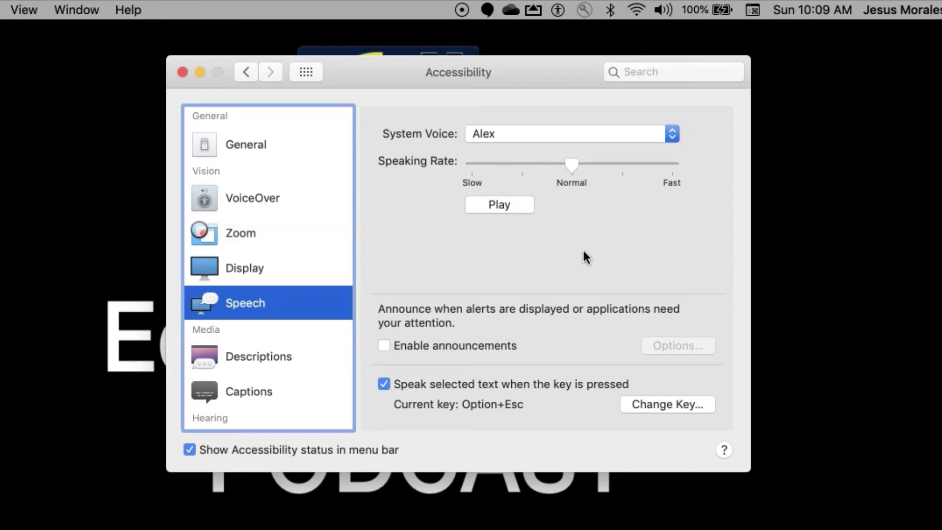
click(672, 133)
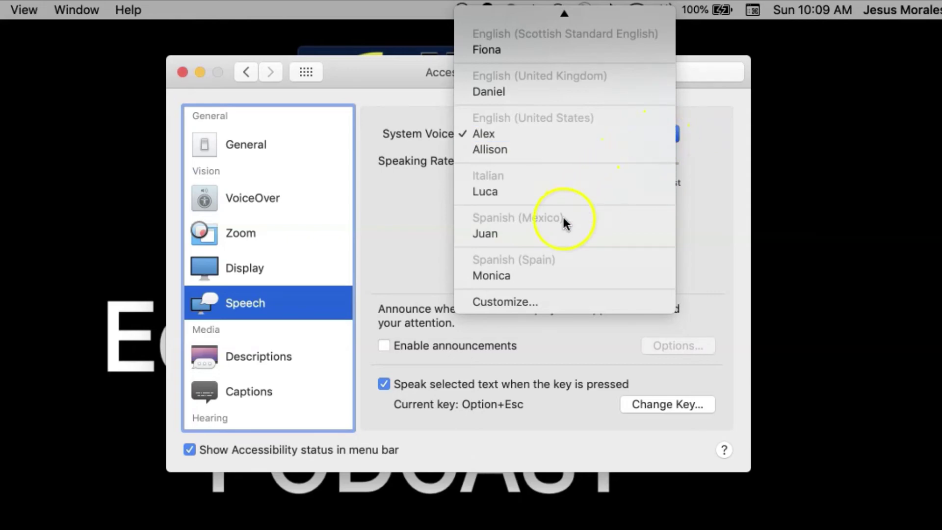
click(519, 302)
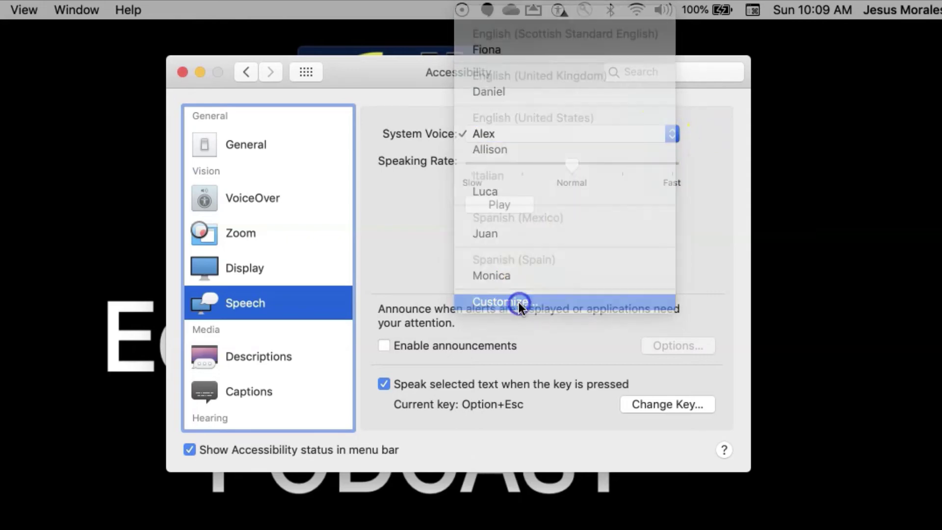
scroll(519, 302, down, 10)
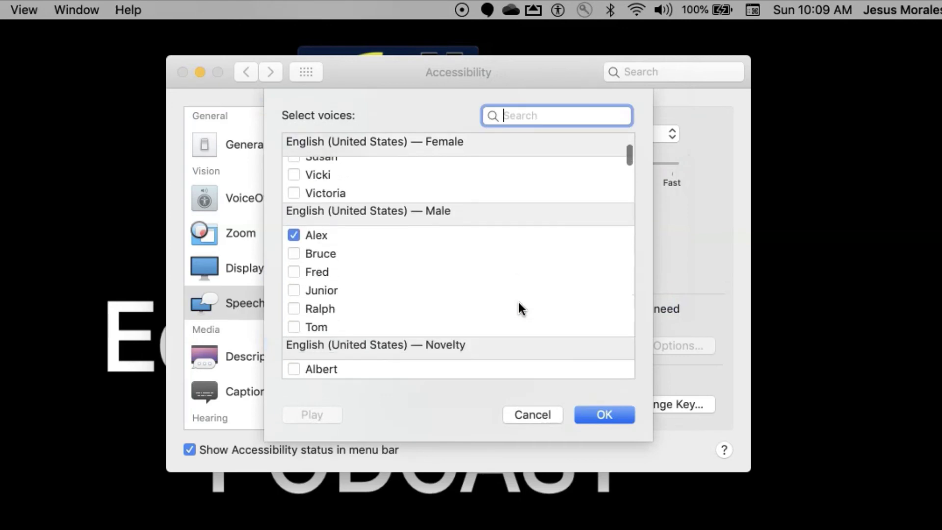
scroll(520, 302, down, 8)
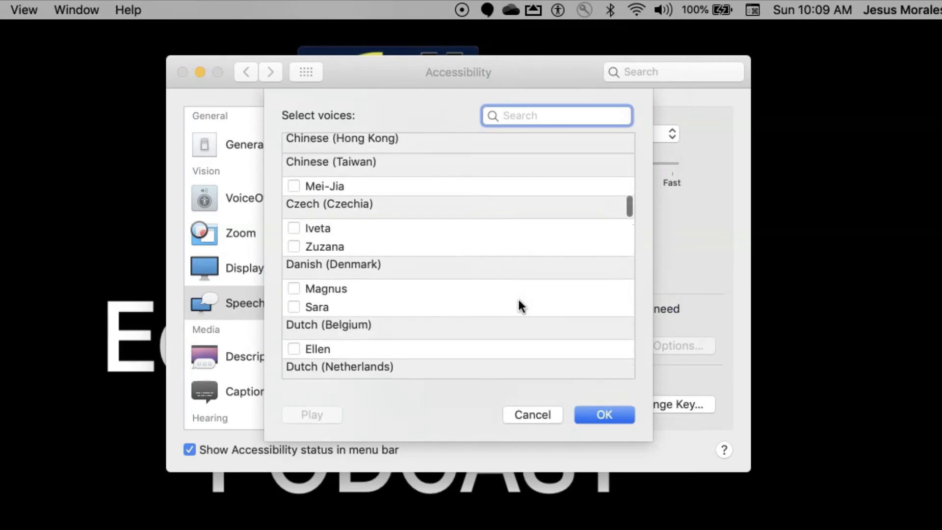
scroll(519, 301, up, 12)
scroll(519, 305, up, 5)
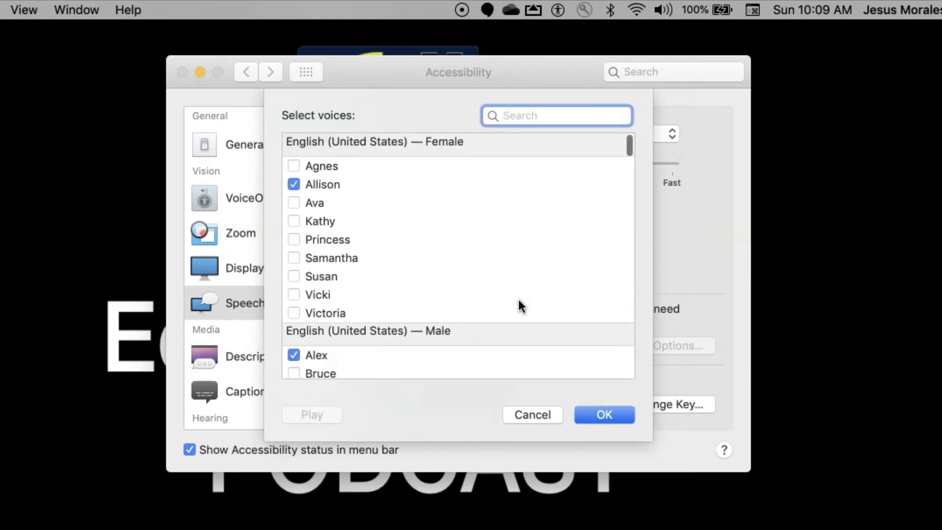
click(602, 417)
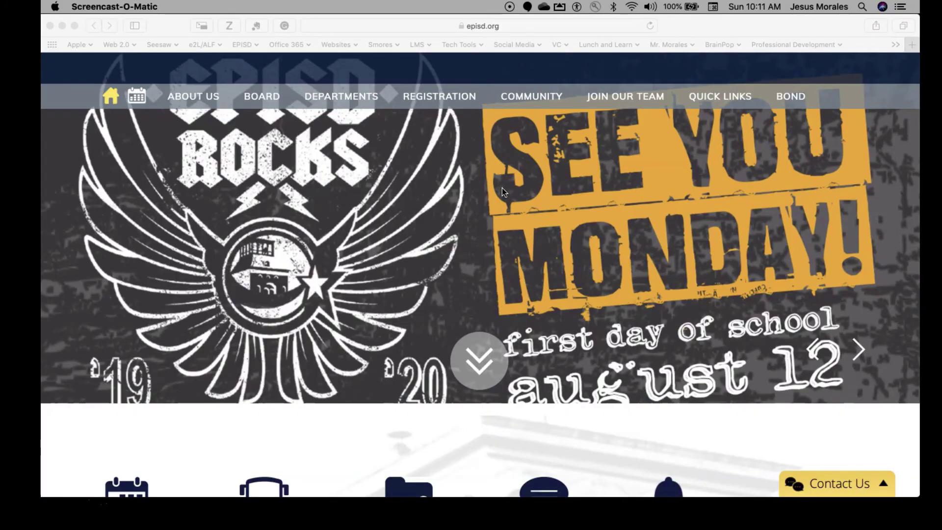
Step: In Safari, select the summary paragraph under "Silva Health Magnet student attends Bank of America leadership summit in DC" on episd.org
scroll(502, 188, down, 5)
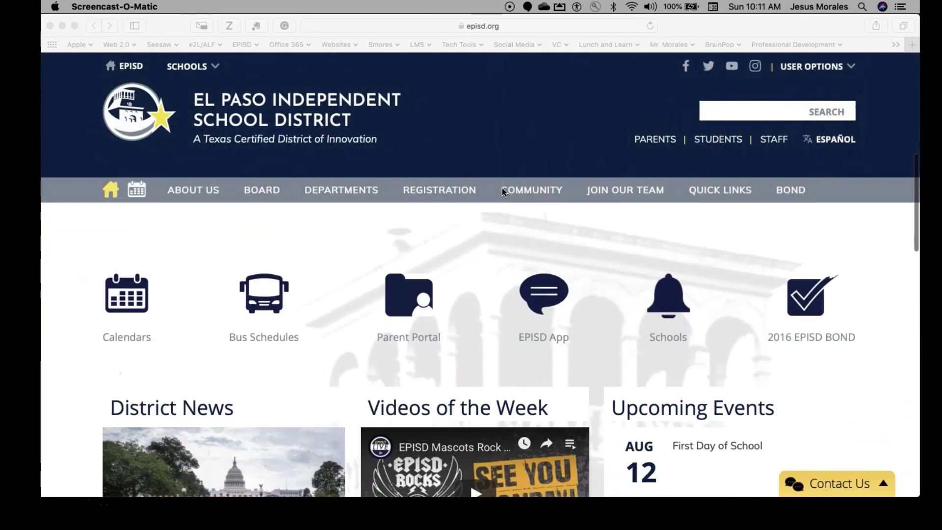
scroll(502, 187, down, 3)
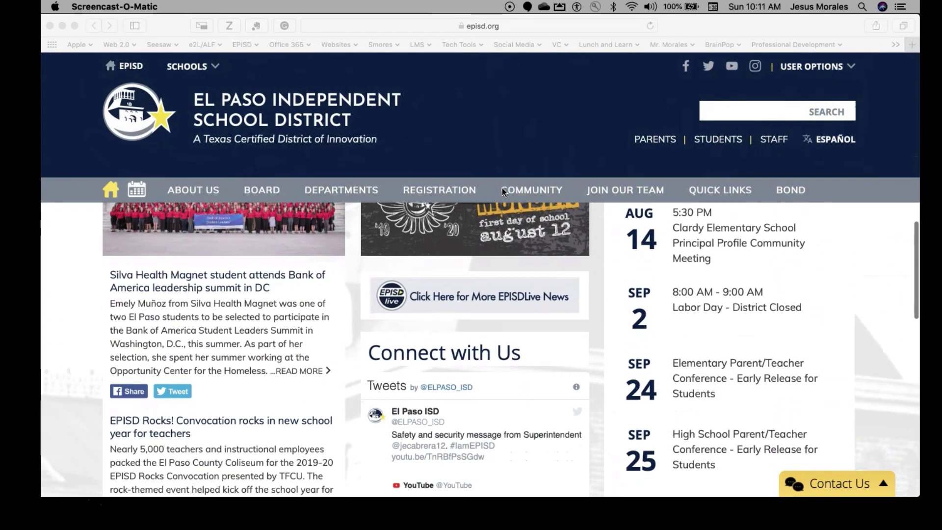
click(502, 187)
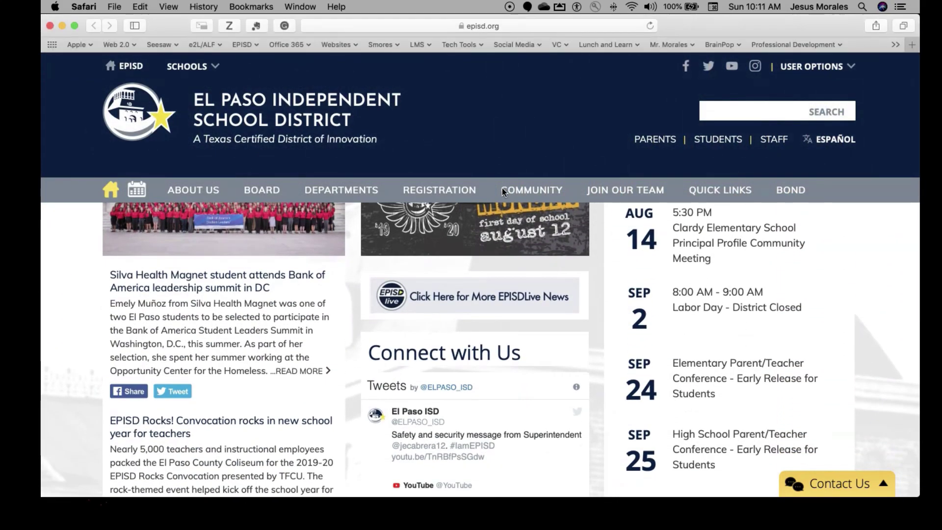
mouse_move(110, 303)
mouse_down()
mouse_move(264, 331)
mouse_move(251, 371)
mouse_move(267, 370)
mouse_up()
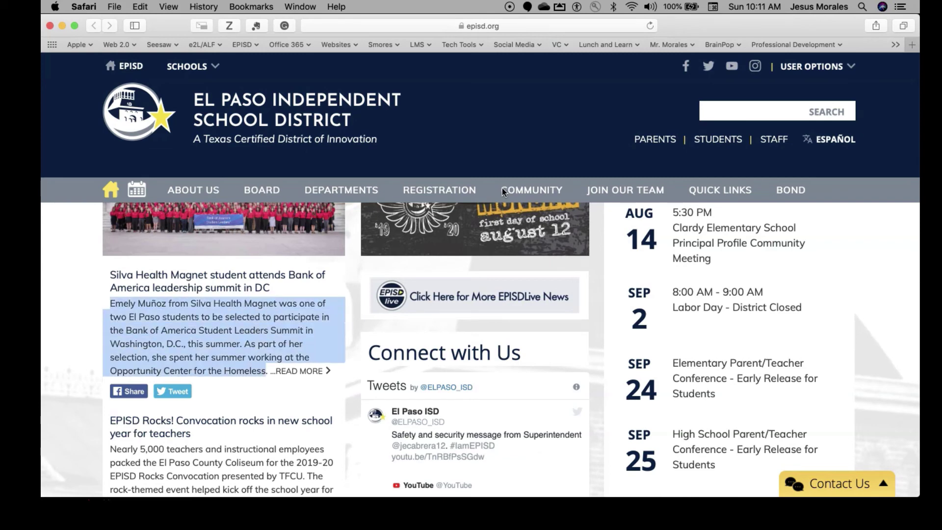
Step: Start speaking the selected Silva Health Magnet summary paragraph aloud
click(140, 6)
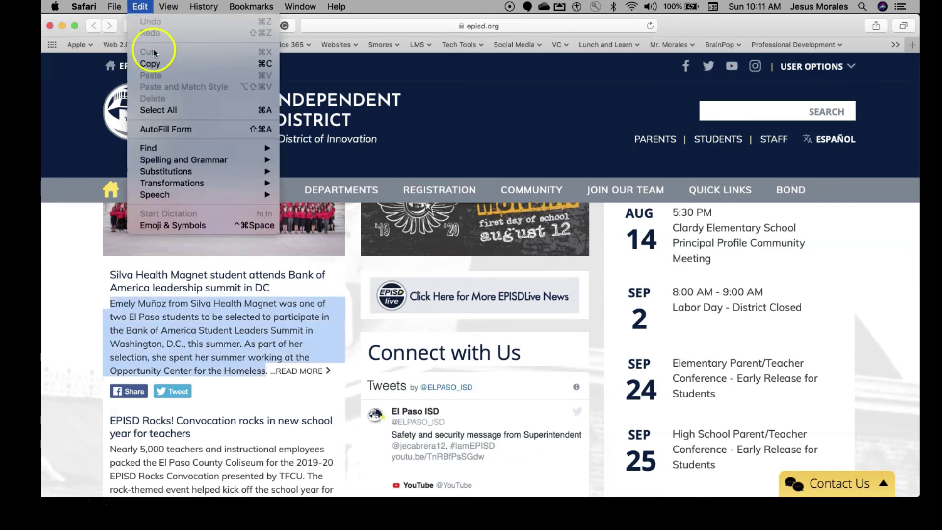
mouse_move(180, 194)
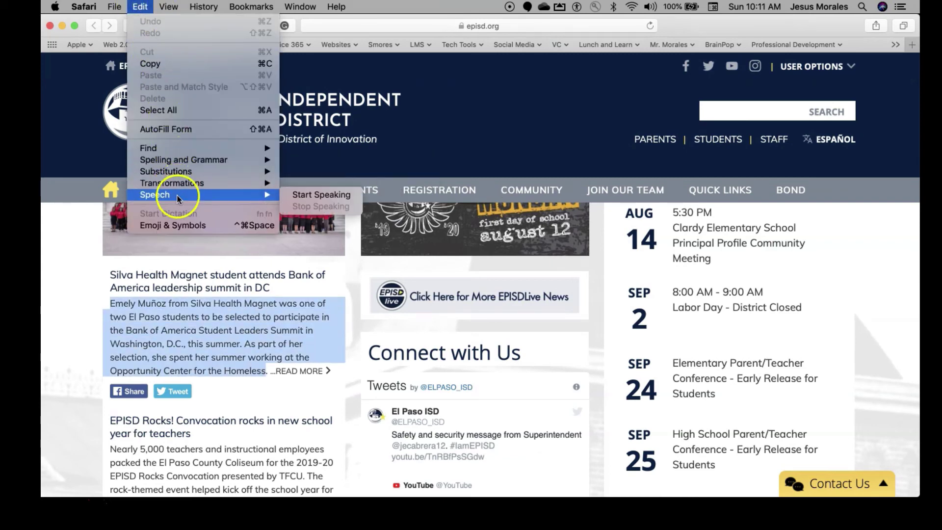
click(302, 197)
Step: Select the summary paragraph under "EPISD Rocks! Convocation rocks in new school year for teachers" and start speaking it aloud
scroll(302, 197, down, 5)
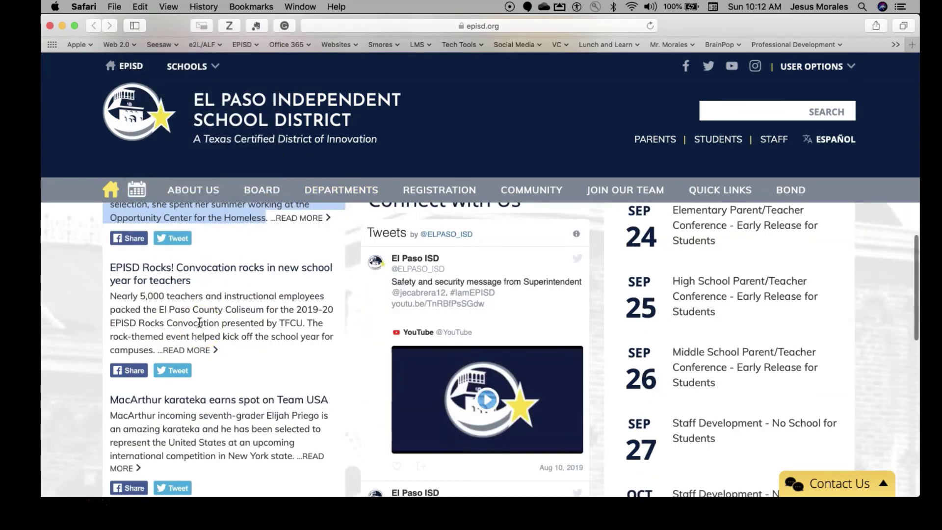
right_click(200, 325)
click(107, 292)
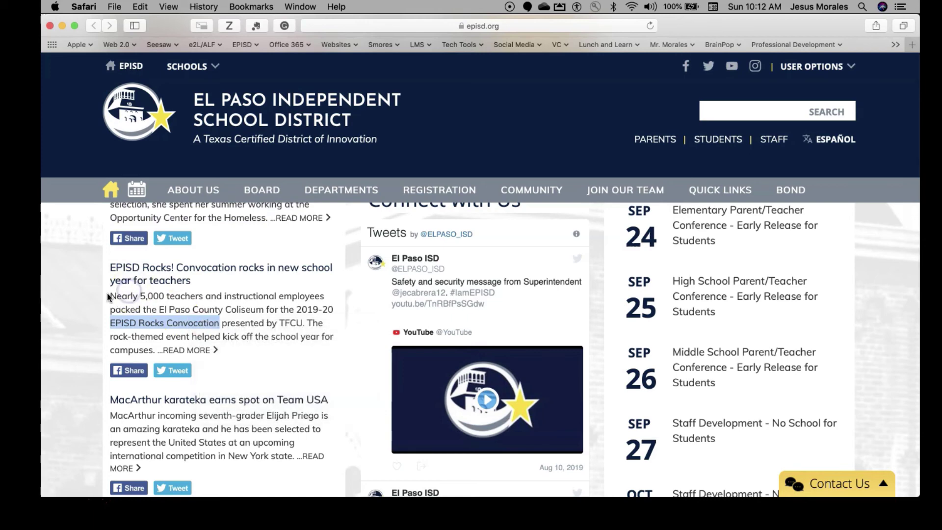
drag(107, 294, 156, 349)
right_click(154, 309)
mouse_move(185, 382)
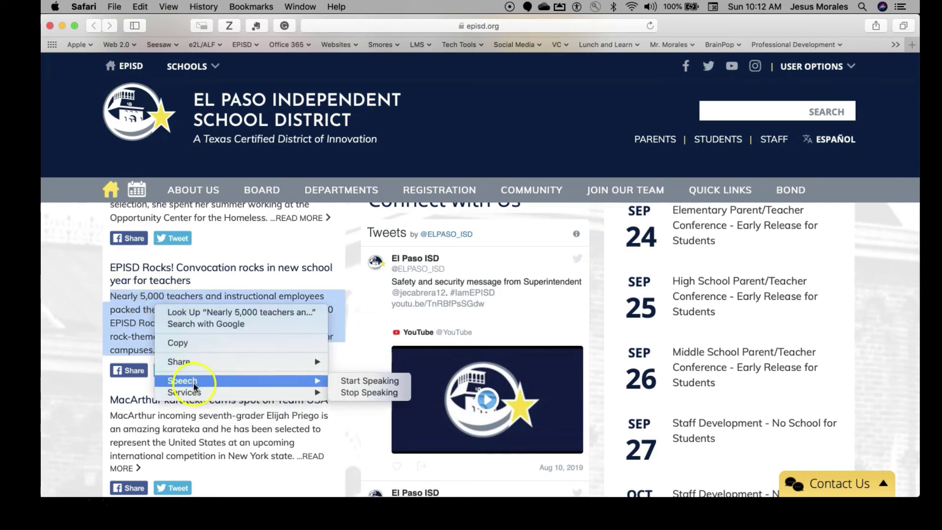
click(342, 382)
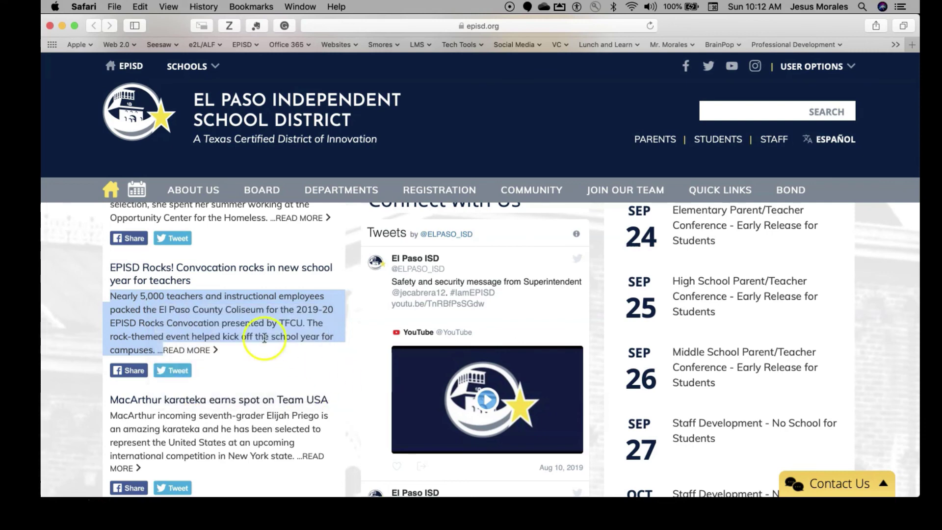
Step: Stop the speech of the selected convocation paragraph and close the Safari window
right_click(213, 317)
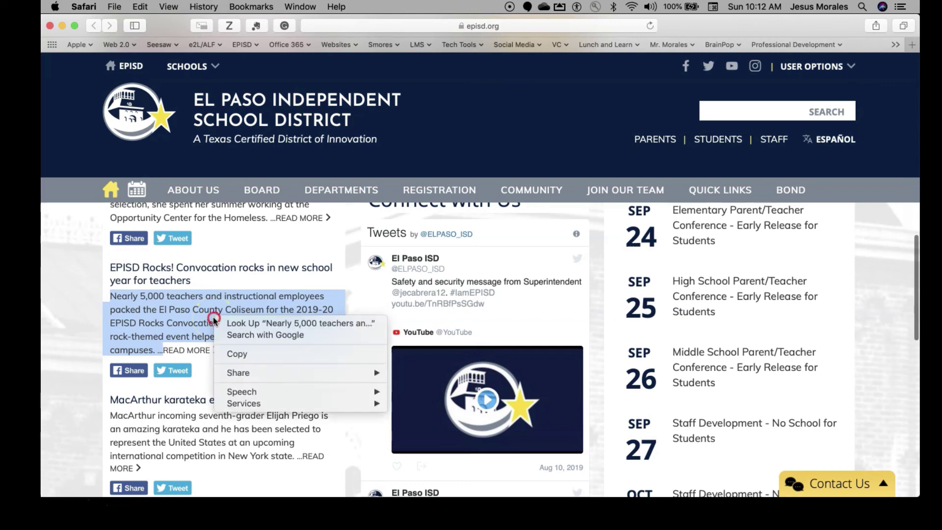
mouse_move(248, 393)
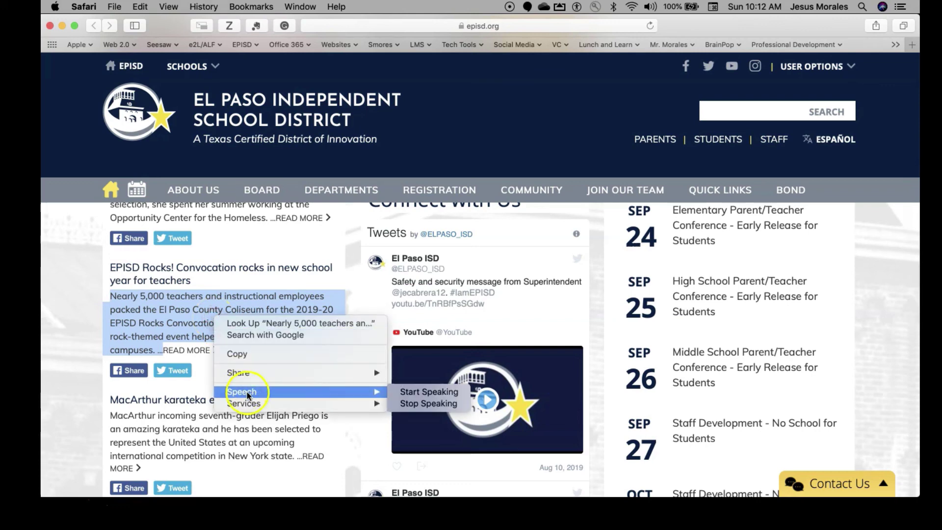
click(414, 405)
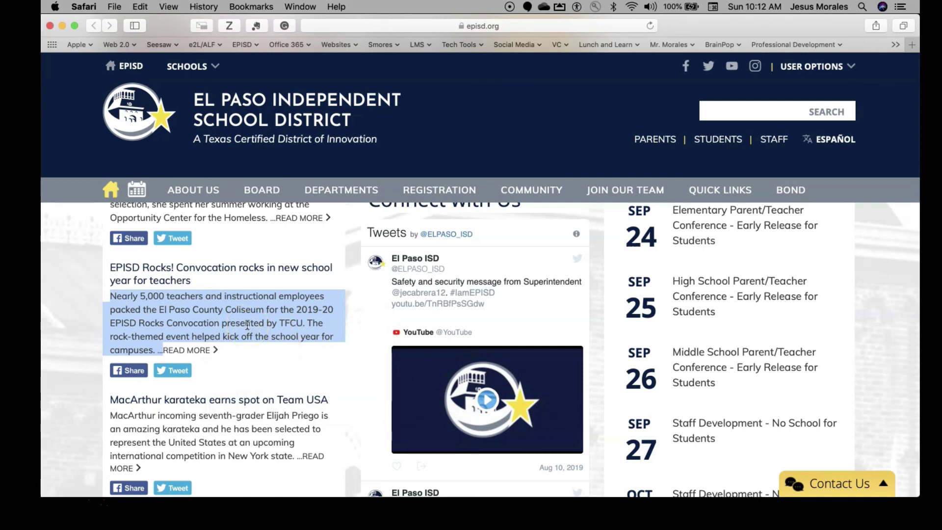
click(50, 26)
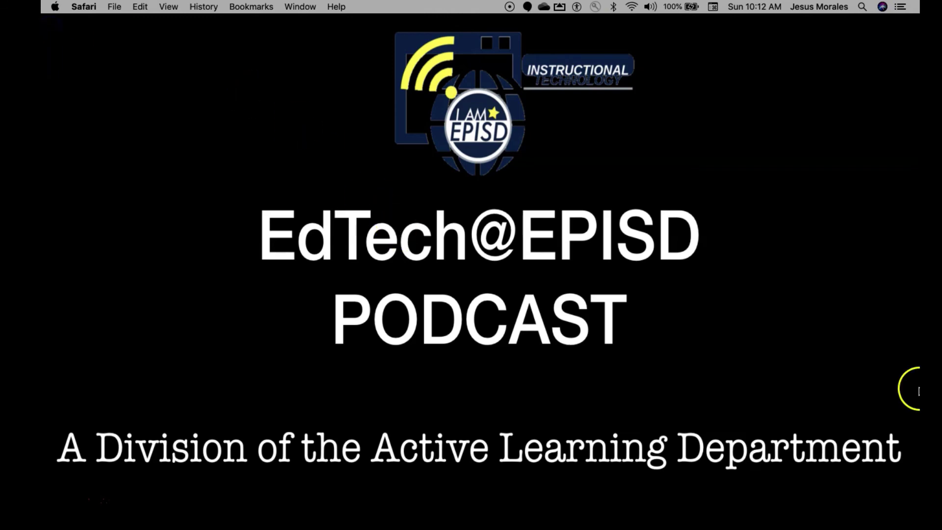